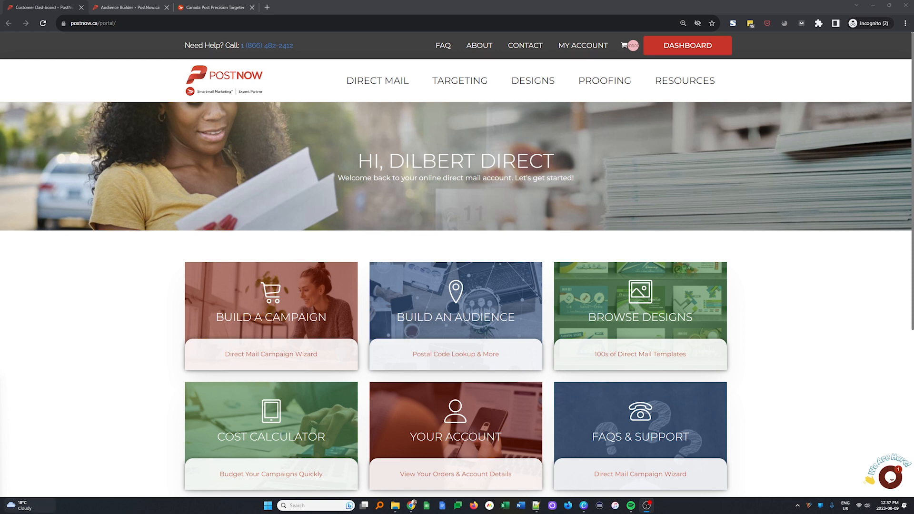
Step: Switch from the customer dashboard to the Audience Builder tab, then to the Precision Targeter tab
key(ctrl+Tab)
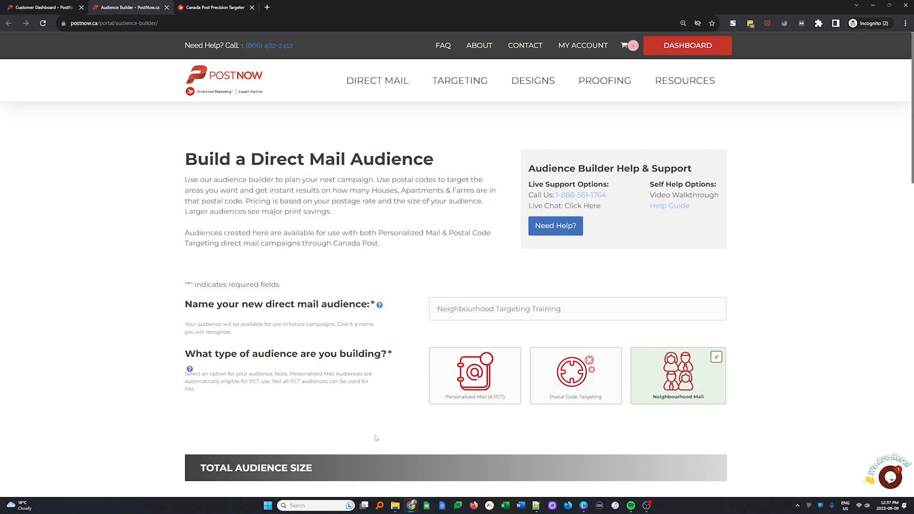
key(ctrl+Tab)
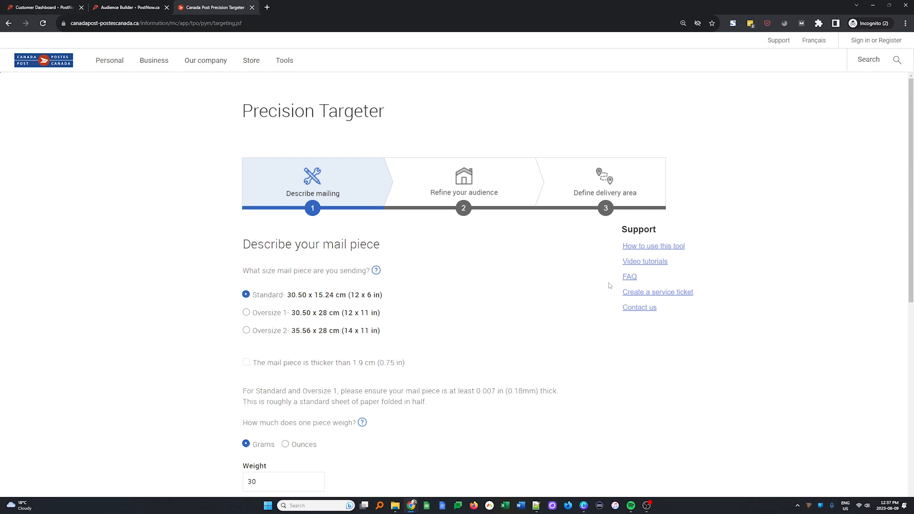
Step: Accept the Standard-size, 30-gram mail-piece details and continue
scroll(476, 210, down, 6)
scroll(475, 210, down, 3)
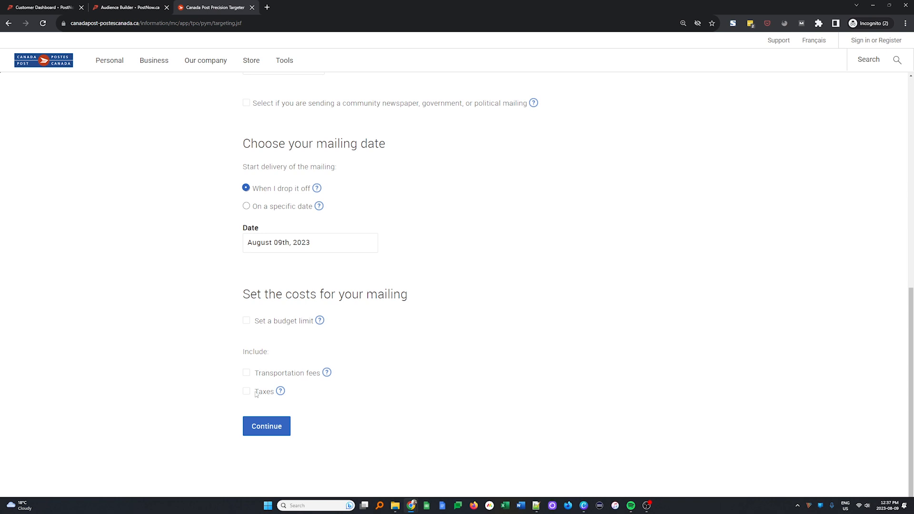
click(267, 426)
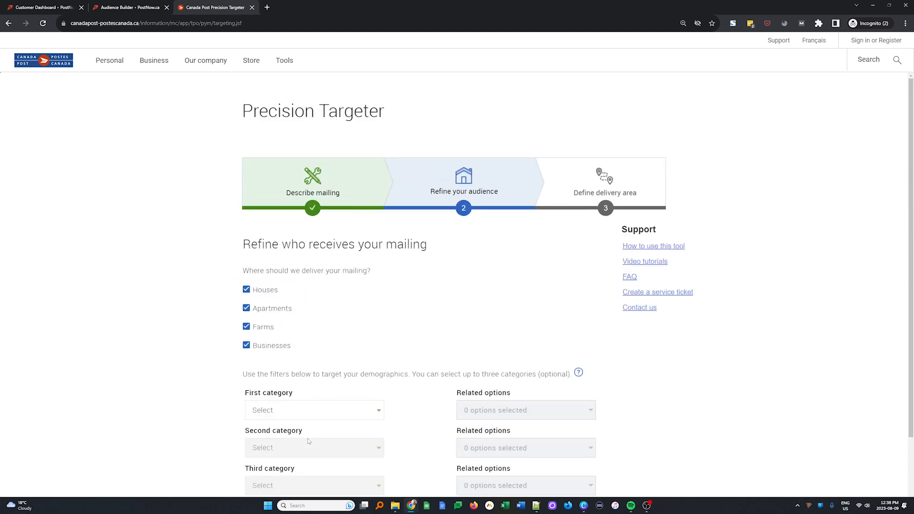
Step: Limit delivery to houses only by excluding businesses, apartments and farms
scroll(386, 347, down, 2)
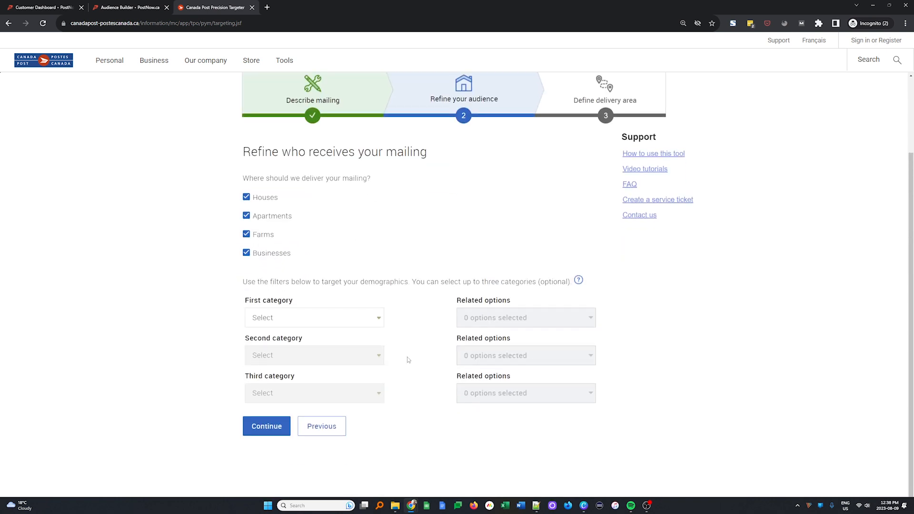
scroll(409, 359, up, 1)
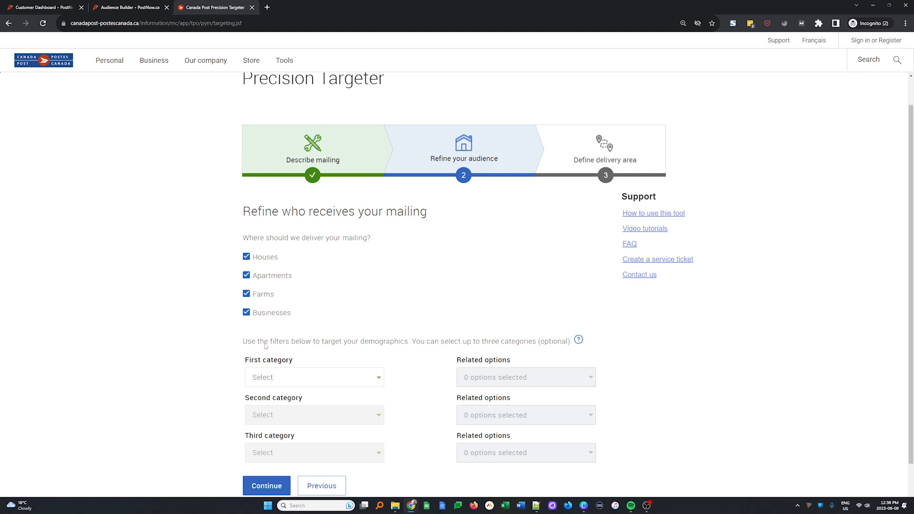
click(265, 314)
click(247, 276)
click(264, 295)
scroll(318, 277, down, 1)
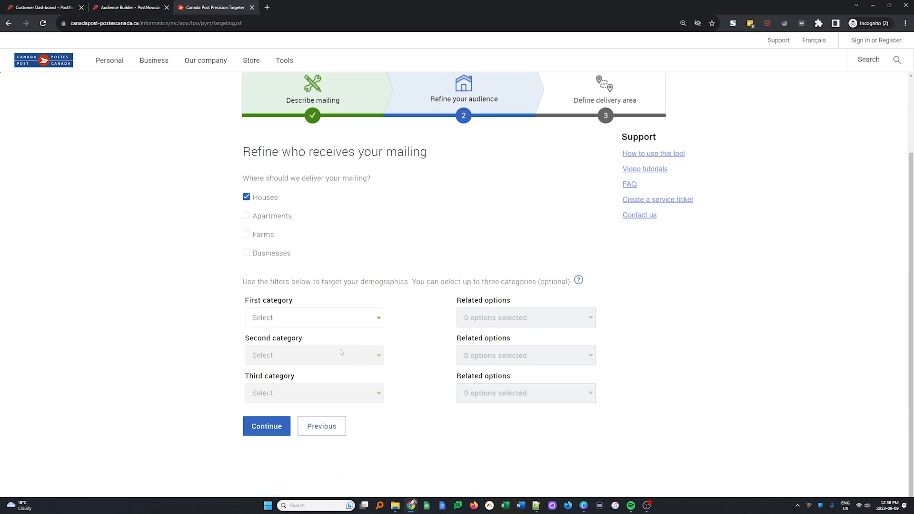
click(357, 320)
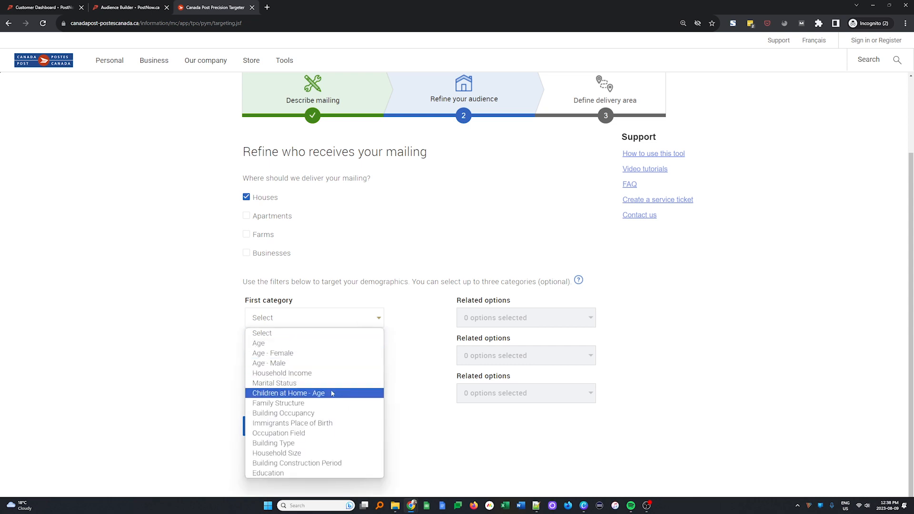
Step: Filter by Household Income, ticking the $100,000 through $300,000-and-over ranges
click(330, 374)
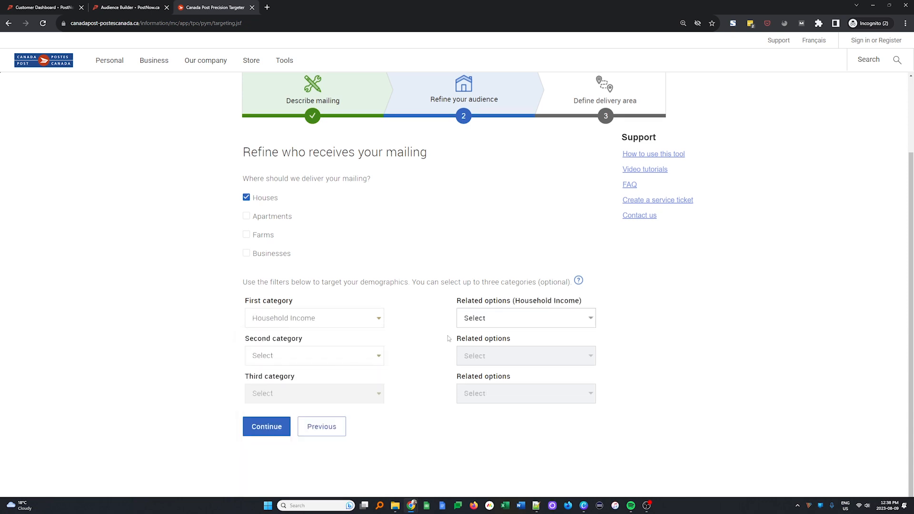
click(496, 323)
click(470, 416)
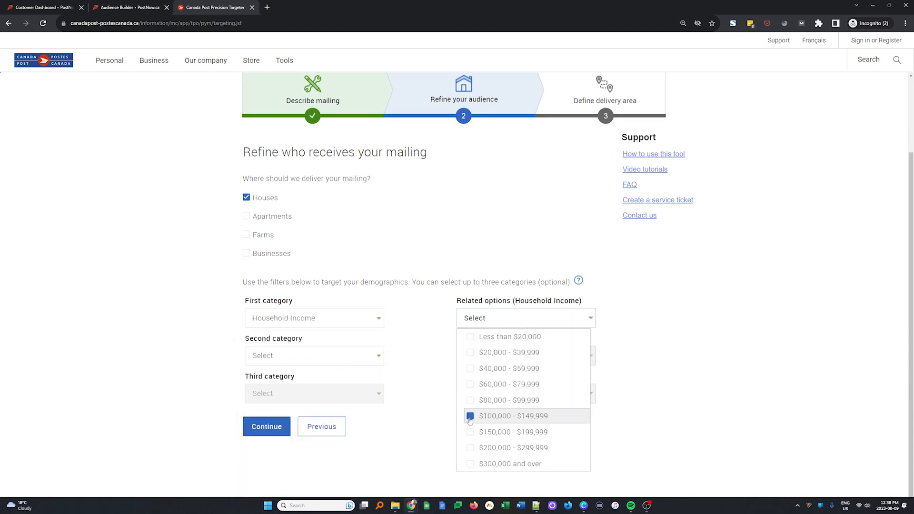
click(470, 432)
click(470, 448)
click(470, 464)
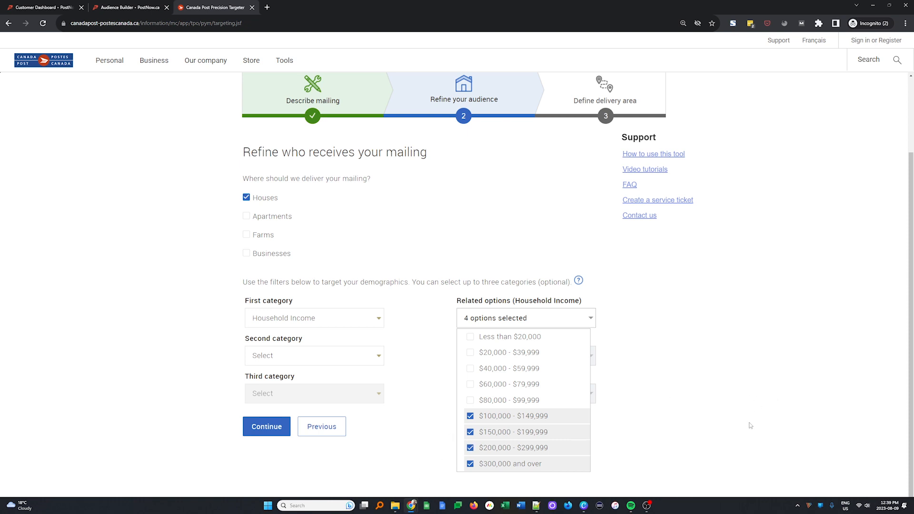
Step: Drop the $300,000-and-over range, keeping $100,000–$299,999, and continue to the delivery area
click(716, 411)
click(520, 322)
click(473, 464)
click(510, 405)
click(670, 414)
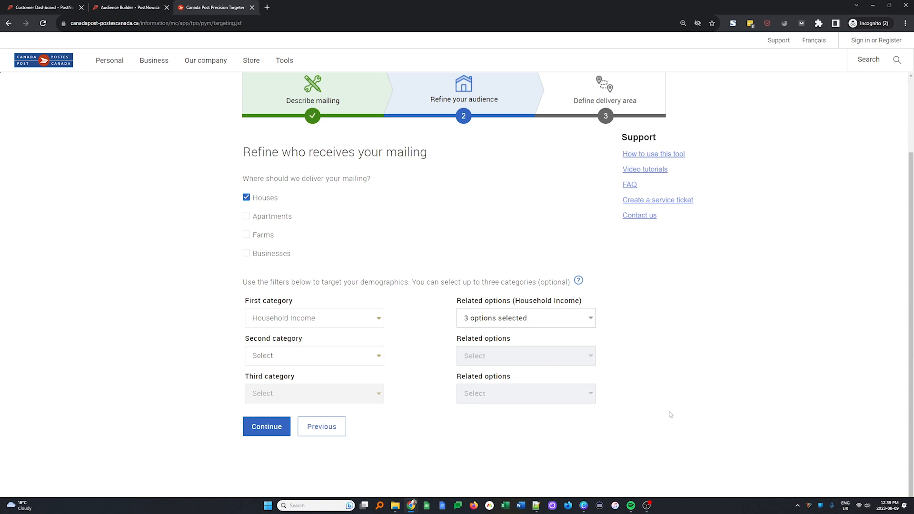
click(266, 427)
click(332, 336)
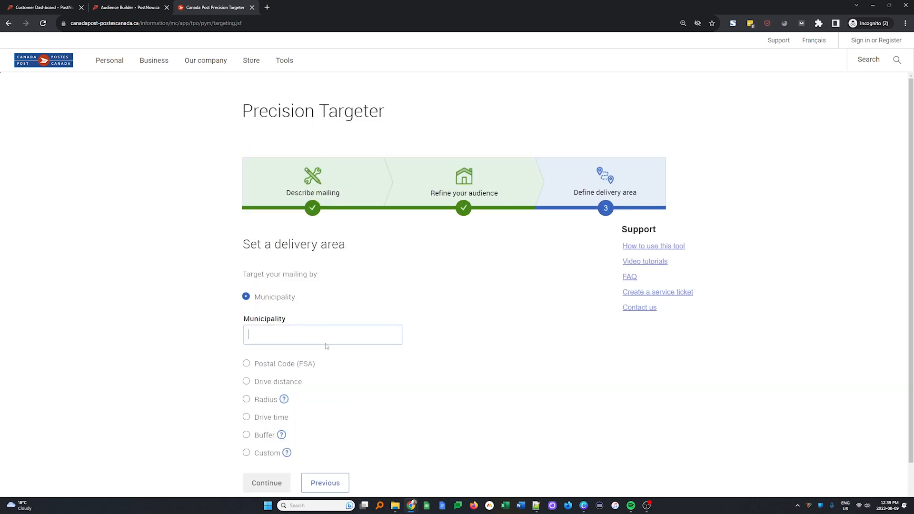
Step: Enter edmonton as municipality, try Radius, postal code t5t and Drive time, then submit by municipality
text(edmonton)
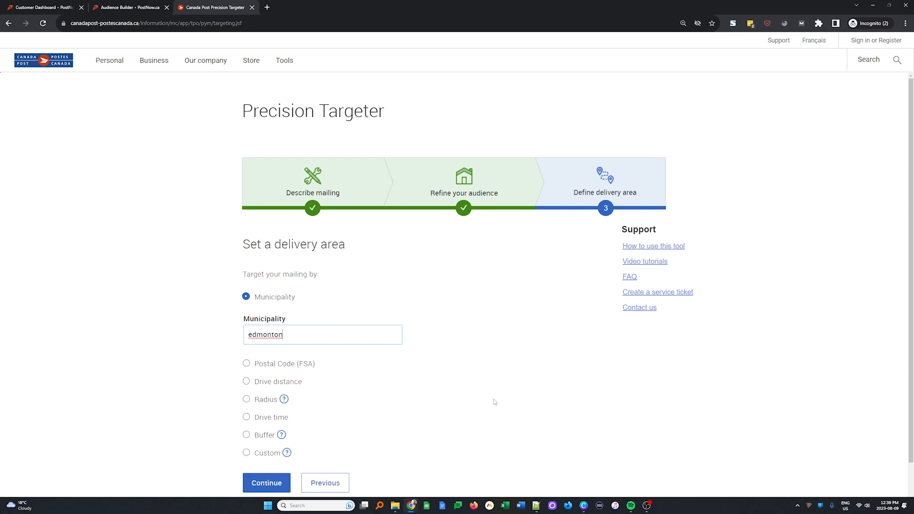
scroll(489, 377, down, 1)
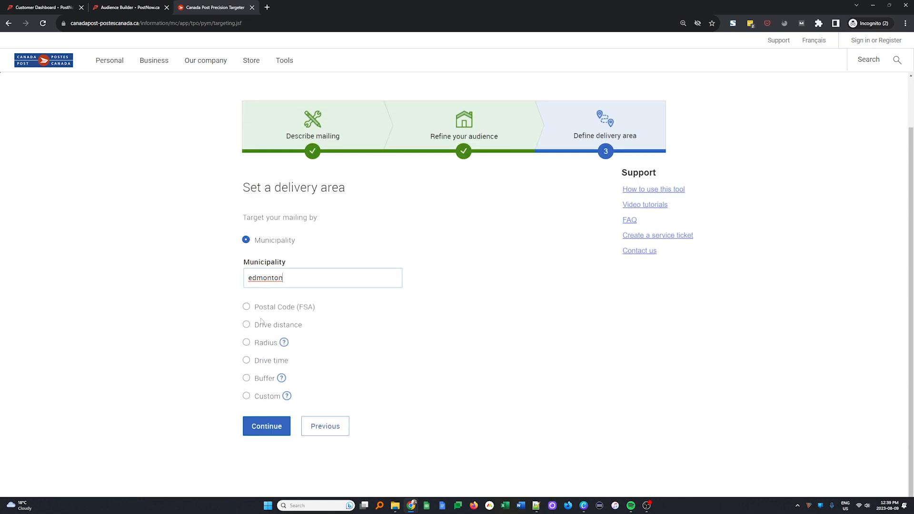
click(247, 344)
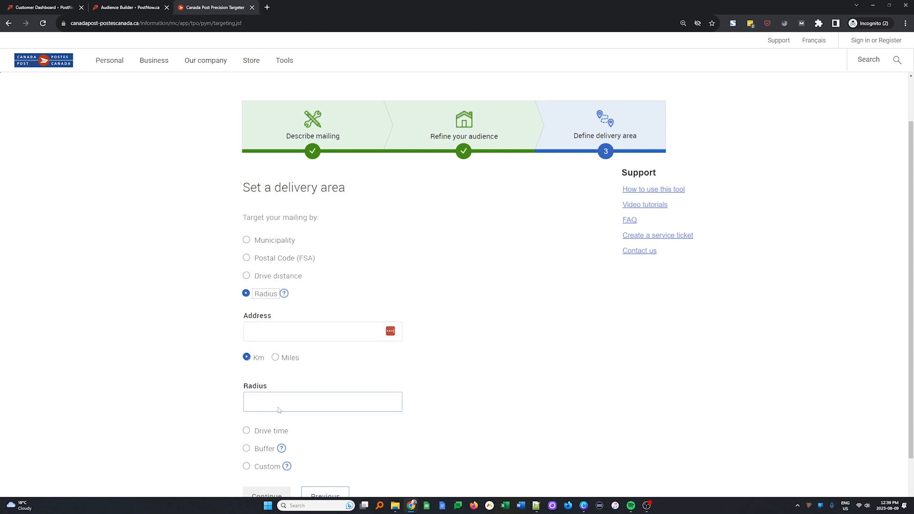
click(246, 258)
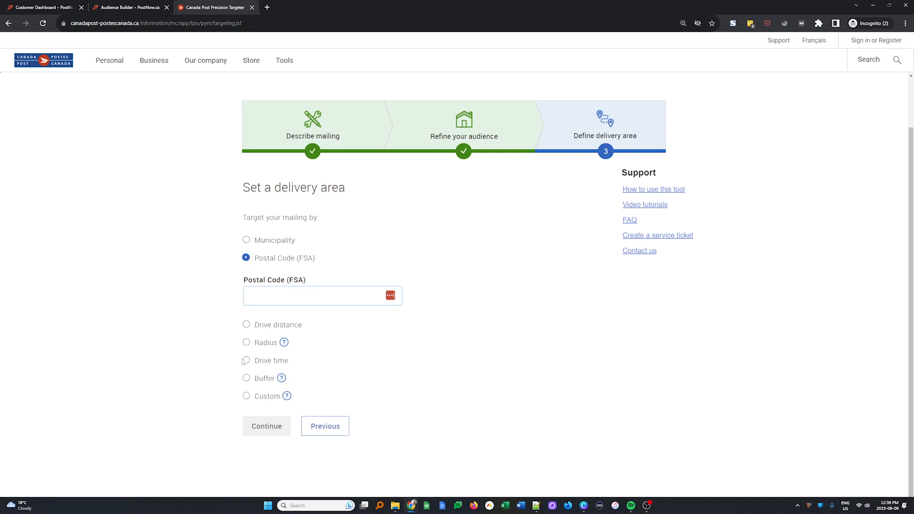
text(t5t)
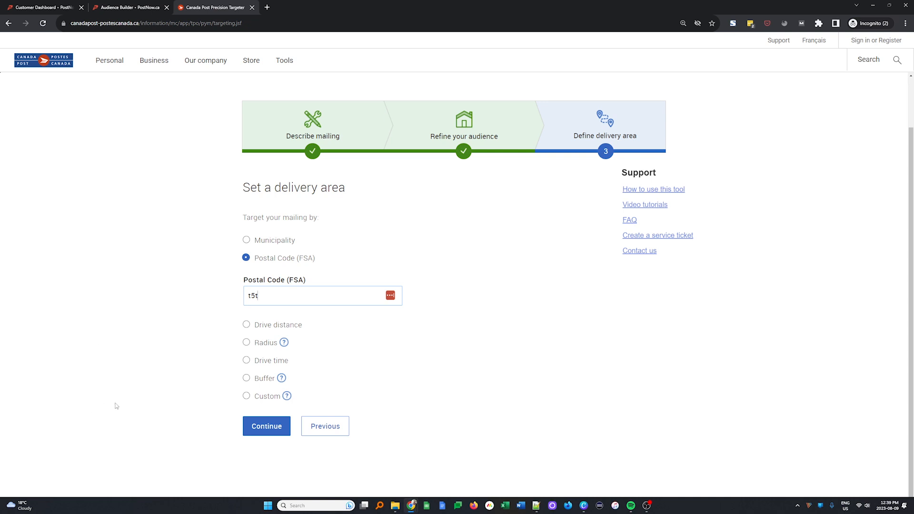
click(245, 362)
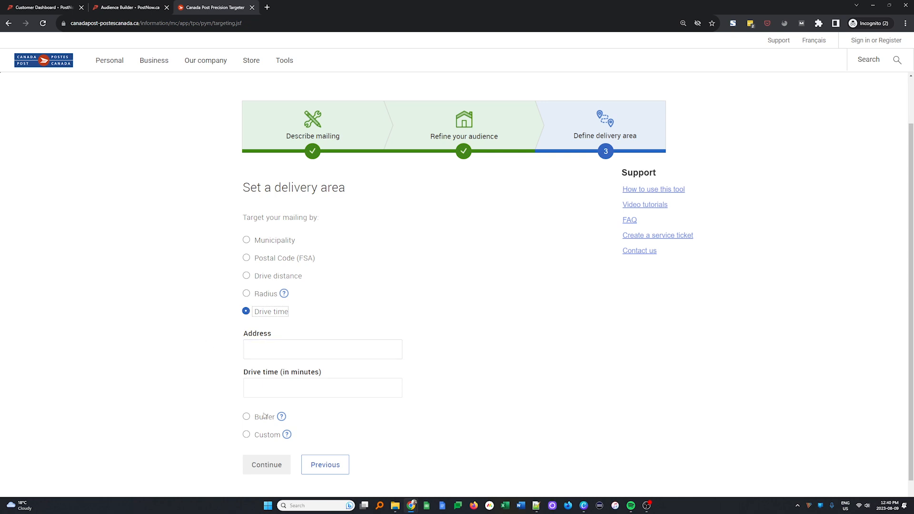
click(250, 242)
click(247, 242)
click(274, 427)
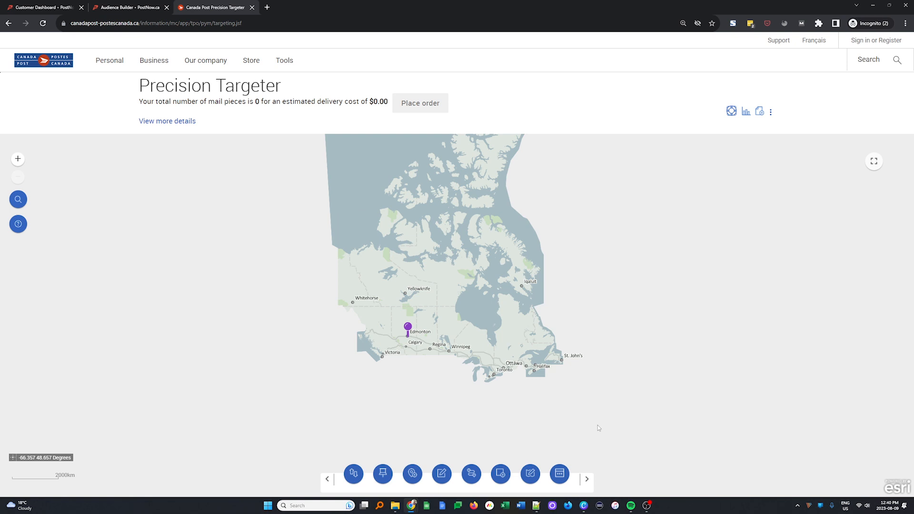
Step: Zoom into Edmonton to review the 27,275-piece, $4,800.40 estimate, then reload the targeter
scroll(400, 329, up, 2)
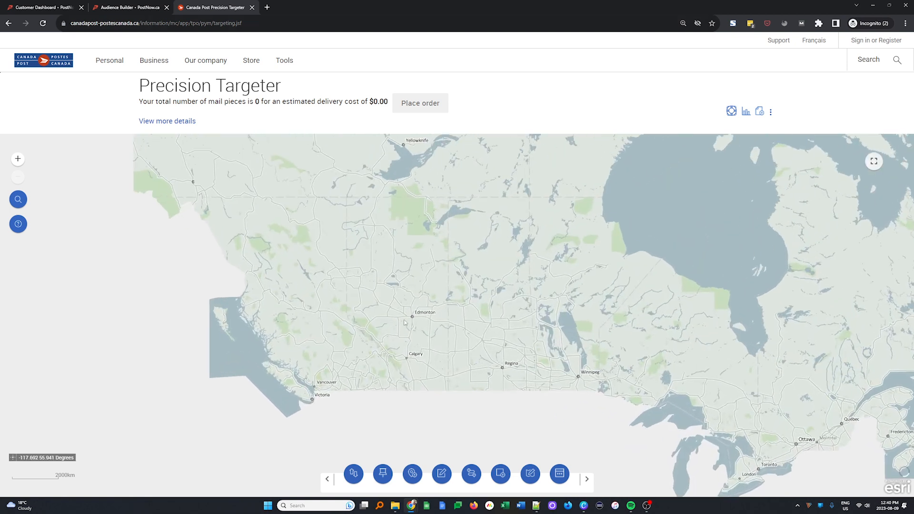
scroll(402, 327, up, 4)
drag(508, 231, 461, 338)
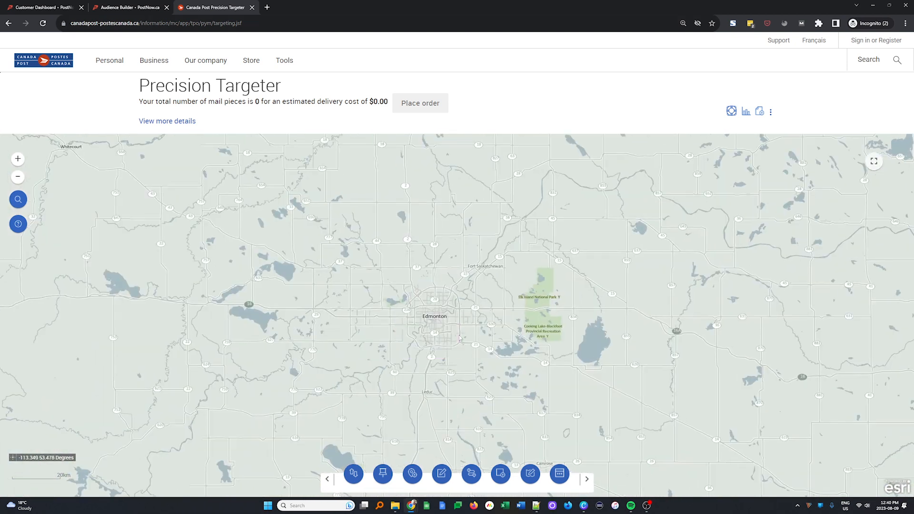
scroll(461, 336, up, 1)
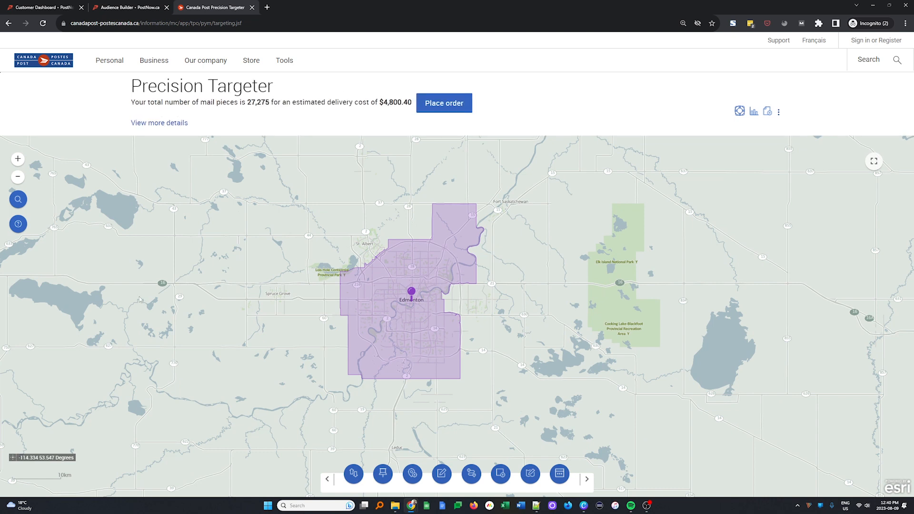
key(F5)
click(492, 68)
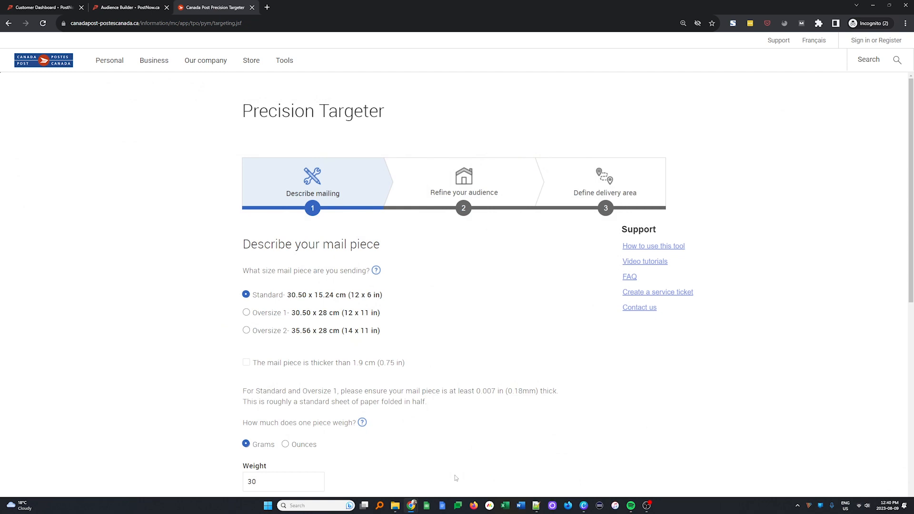
Step: Accept the mail-piece details and filter Household Income to the $100,000–$299,999 ranges
scroll(486, 411, down, 9)
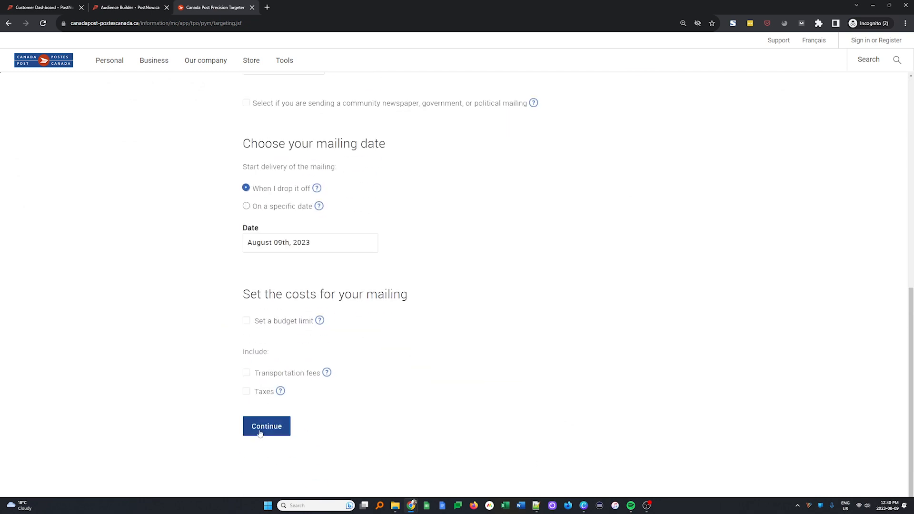
click(261, 431)
scroll(303, 356, down, 2)
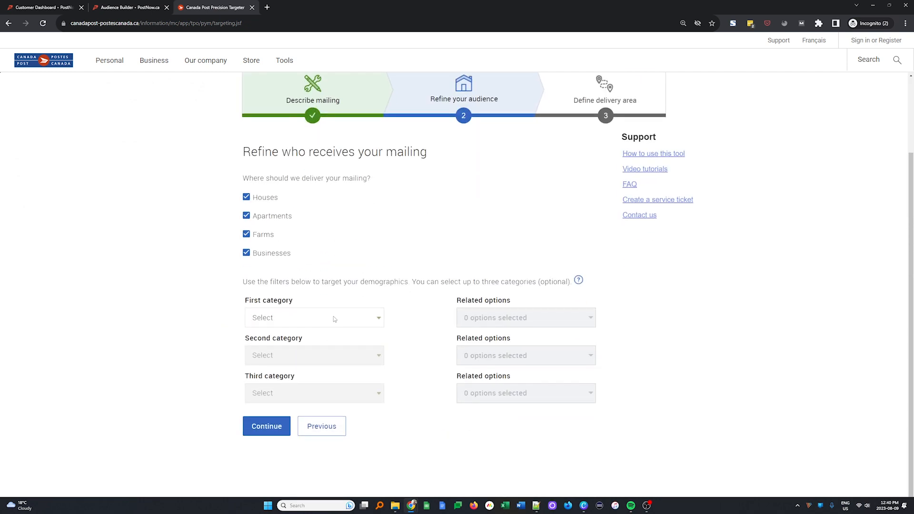
click(341, 315)
click(338, 373)
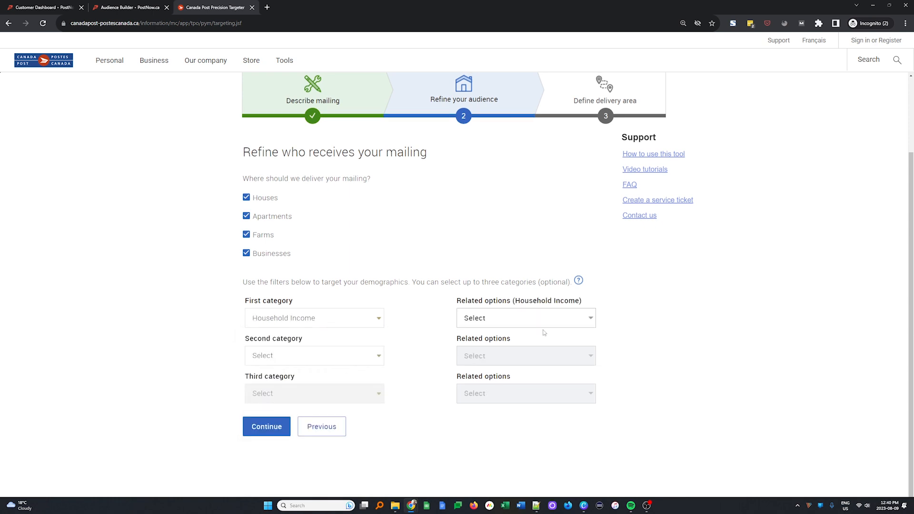
click(547, 326)
click(515, 417)
click(511, 433)
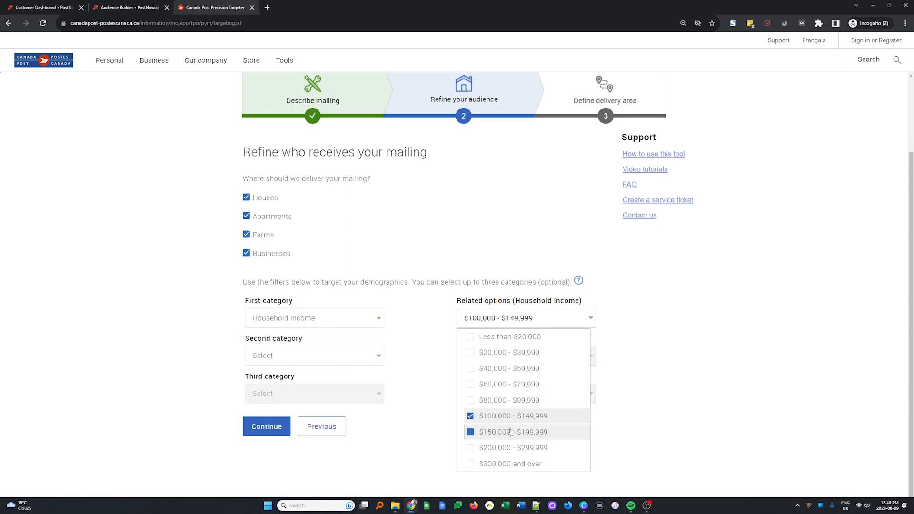
click(504, 448)
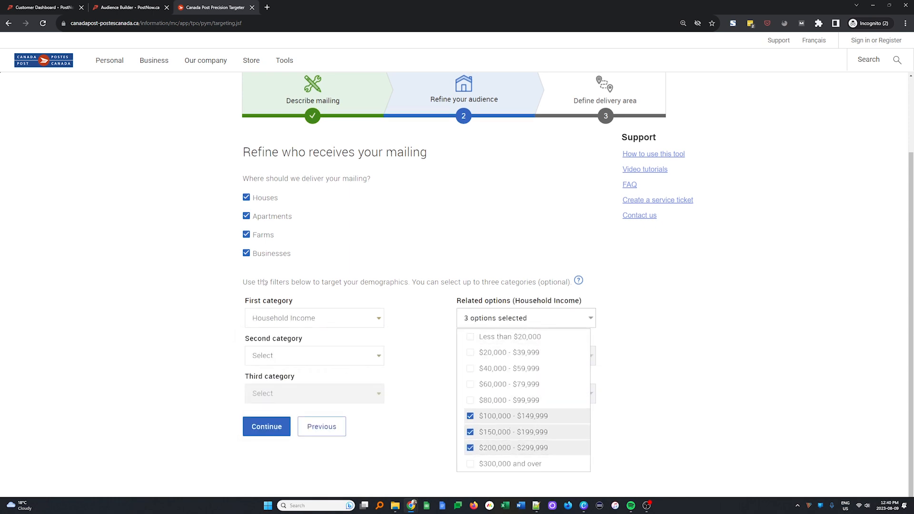
click(650, 300)
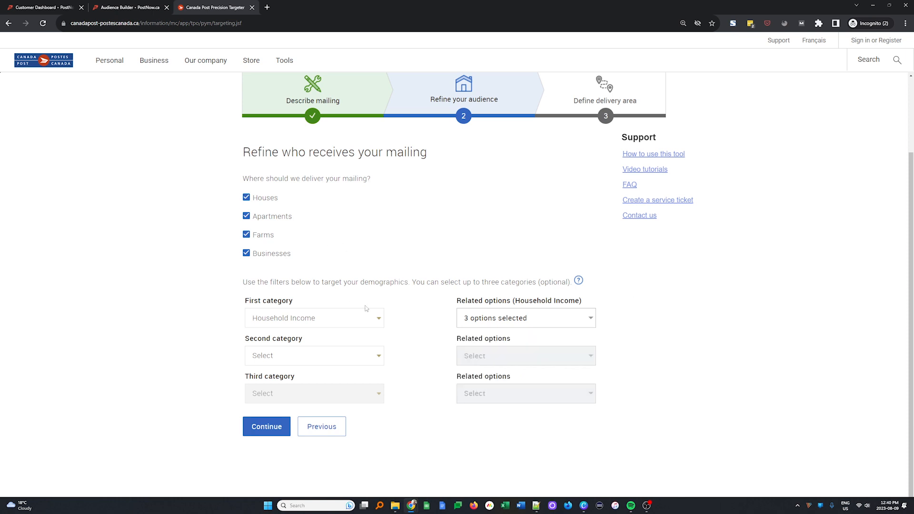
Step: Exclude farms, businesses and apartments, then set the delivery area to Edmonton, Alberta
click(264, 236)
click(276, 255)
click(276, 218)
click(270, 430)
text(Edmonton, Alberta)
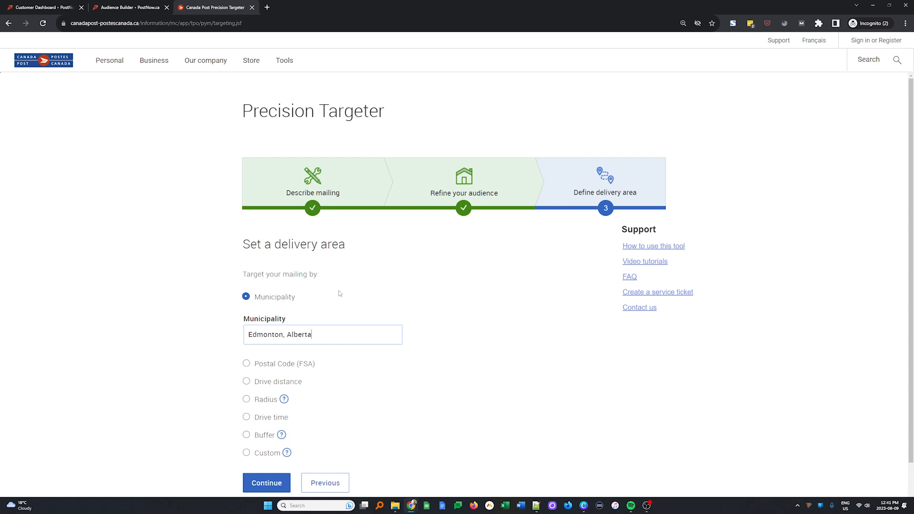
click(267, 482)
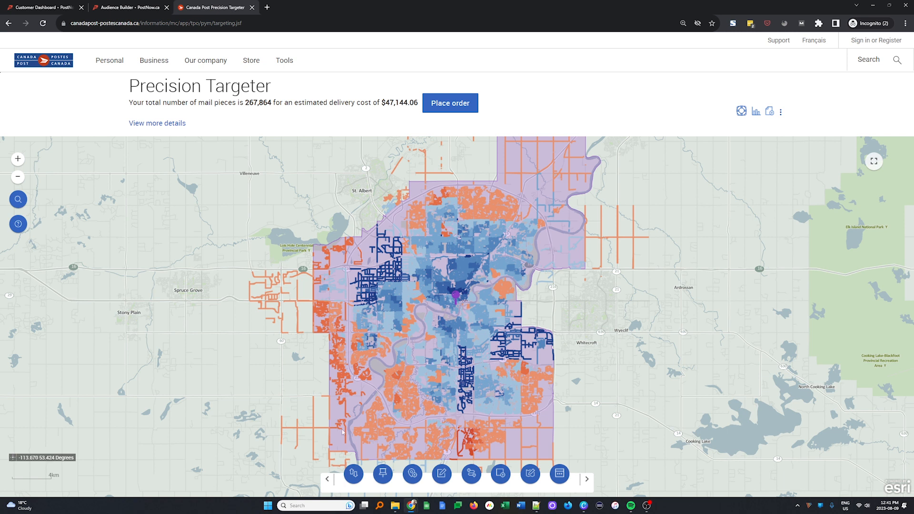
Step: Check household counts for routes LC0803, SS0134 (781 houses) and SS0031 on the map
scroll(388, 442, up, 5)
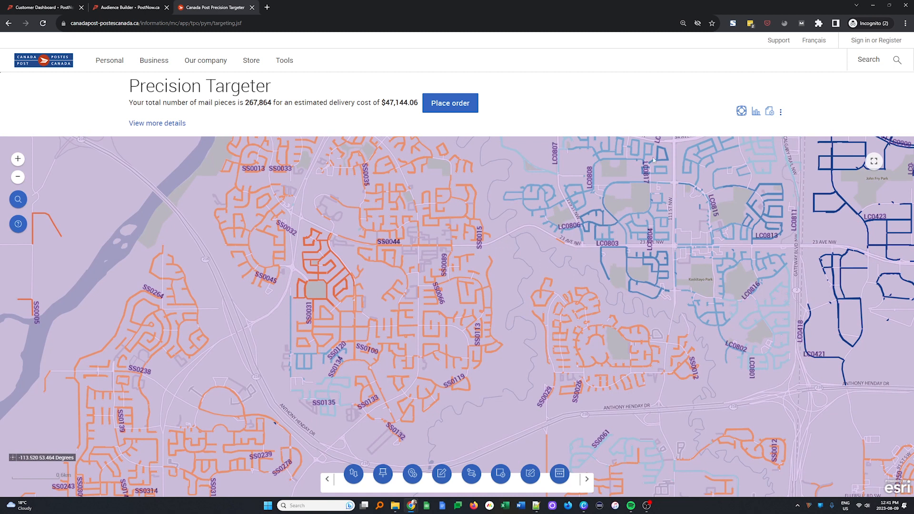
click(593, 215)
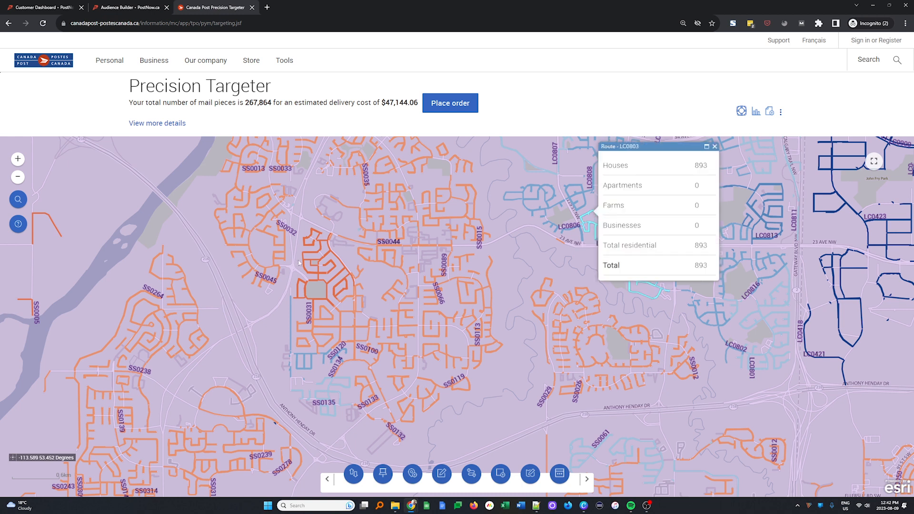
drag(536, 254, 539, 254)
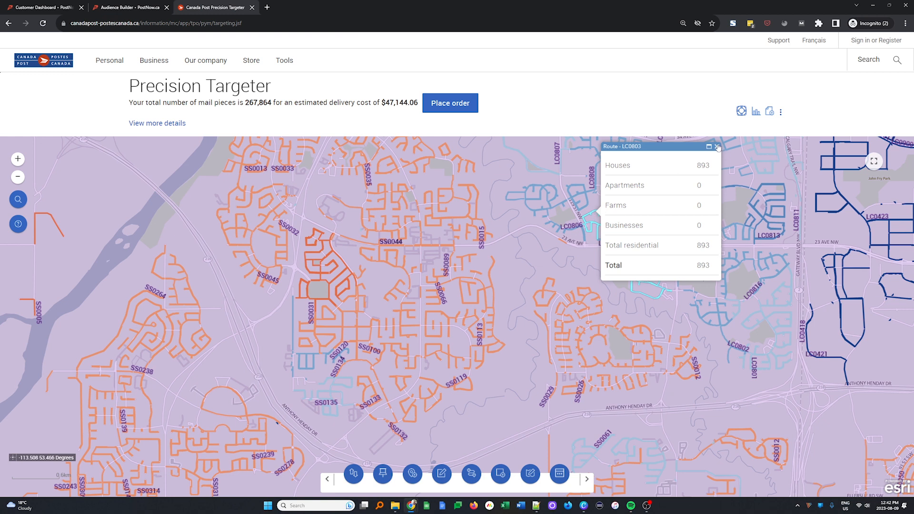
click(551, 183)
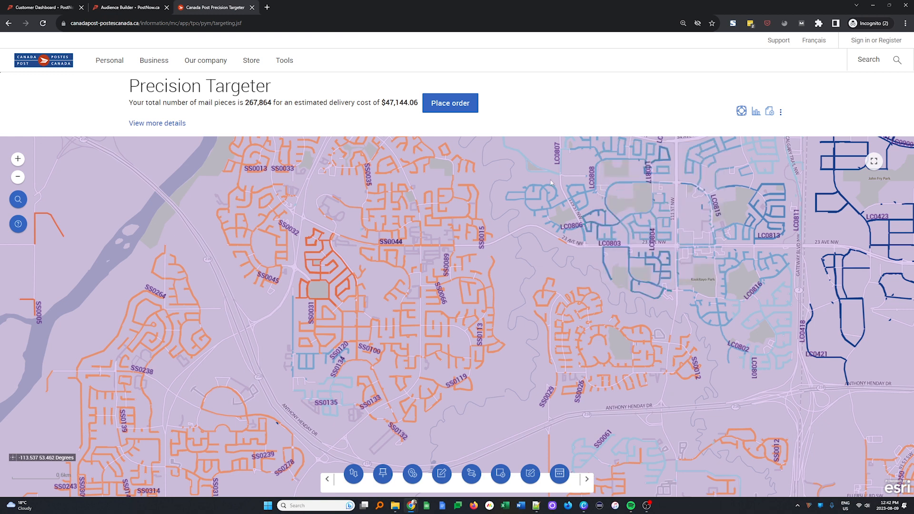
click(354, 320)
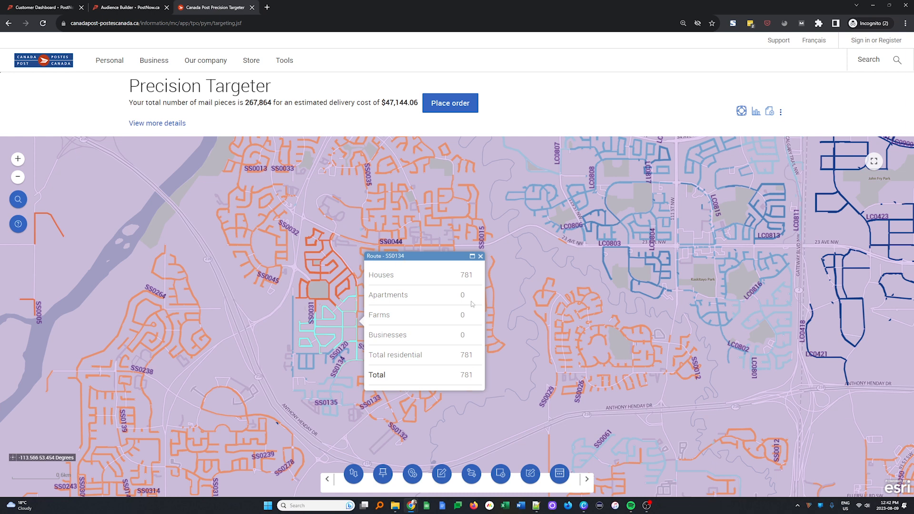
double_click(462, 275)
click(327, 284)
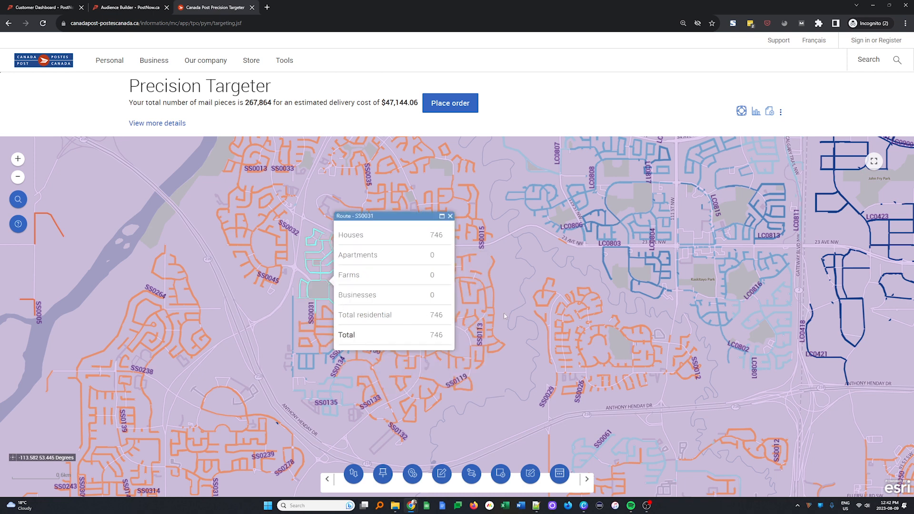
click(450, 216)
Step: Highlight the total mail-piece count, recentre the map, and open the Audience match settings
scroll(444, 264, down, 3)
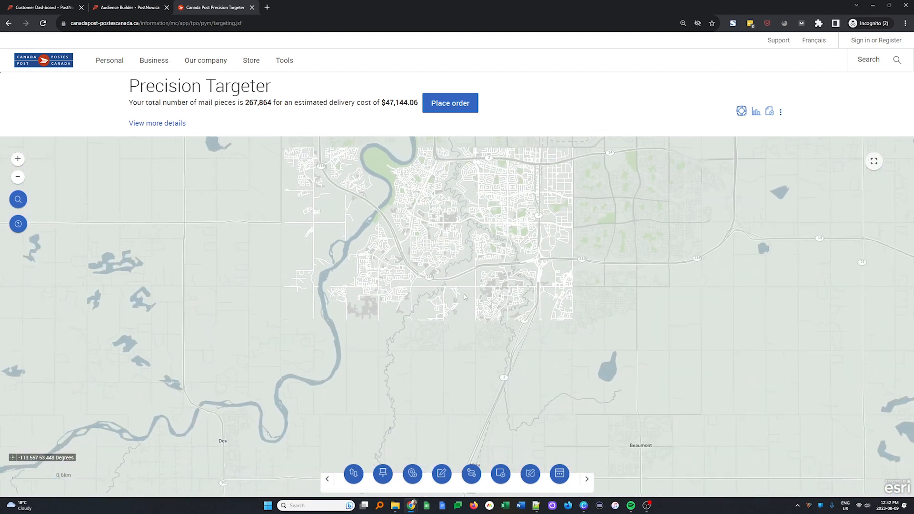
drag(233, 102, 290, 101)
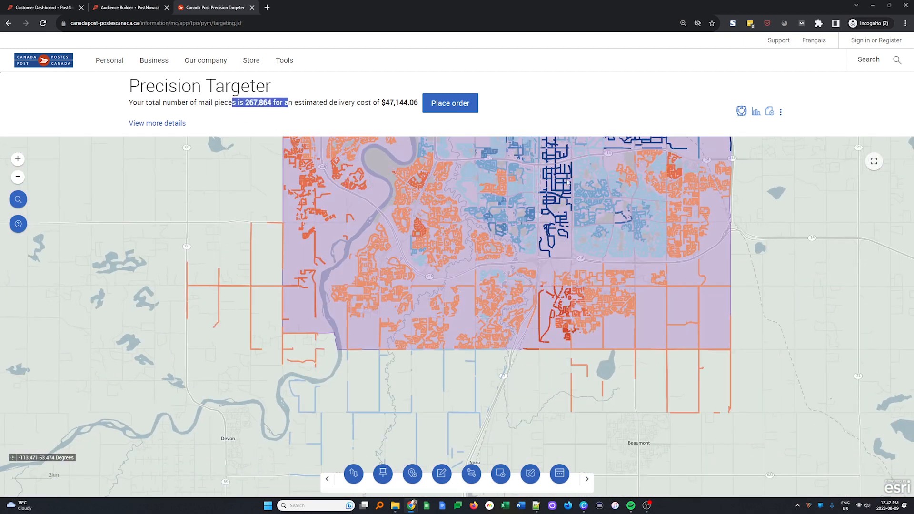
drag(479, 221, 448, 300)
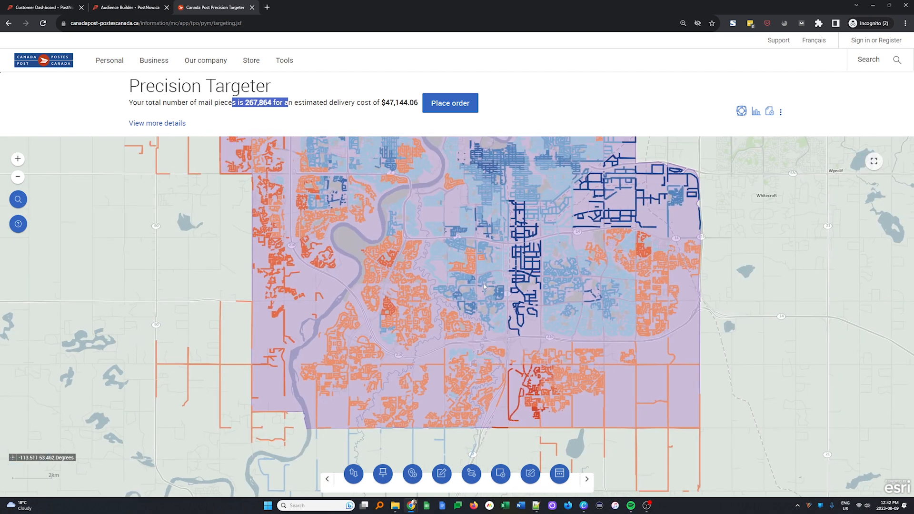
scroll(399, 265, up, 3)
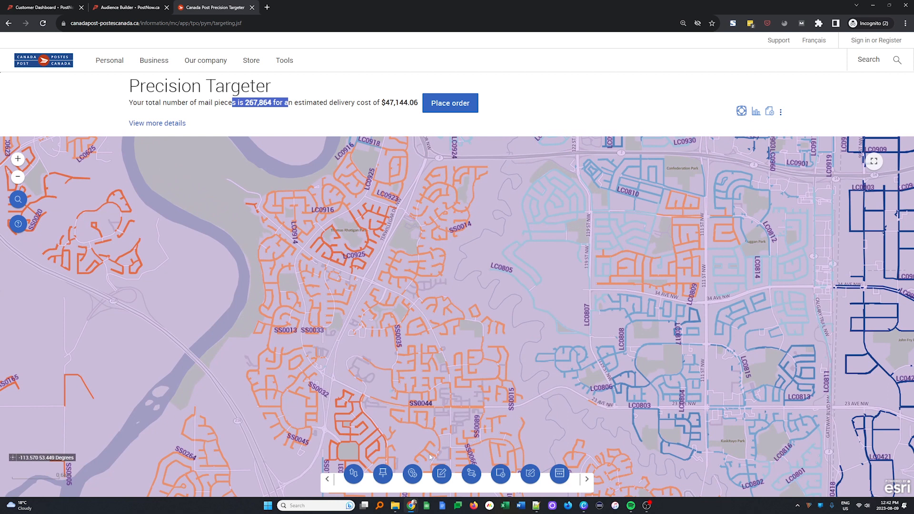
click(355, 475)
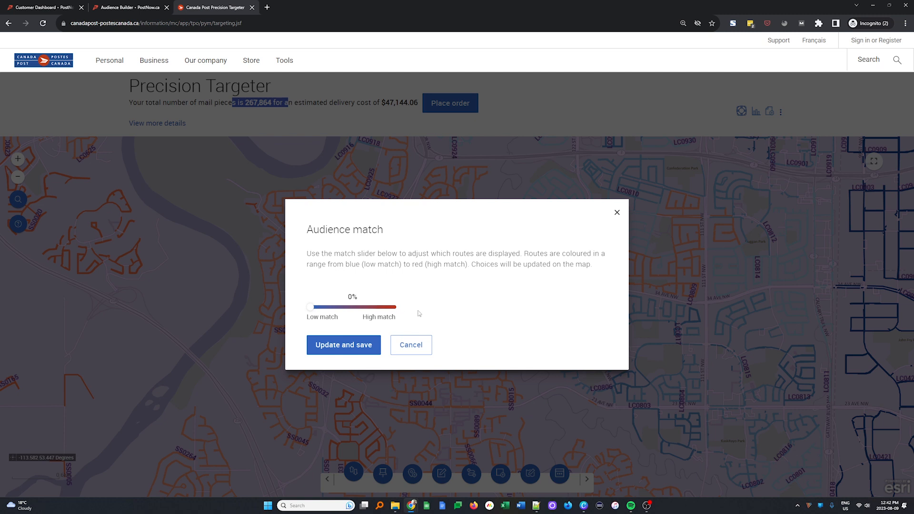
Step: Raise the audience match to 20%, save it, and check route SS0254's household counts
drag(310, 309, 370, 313)
click(342, 347)
scroll(366, 352, down, 5)
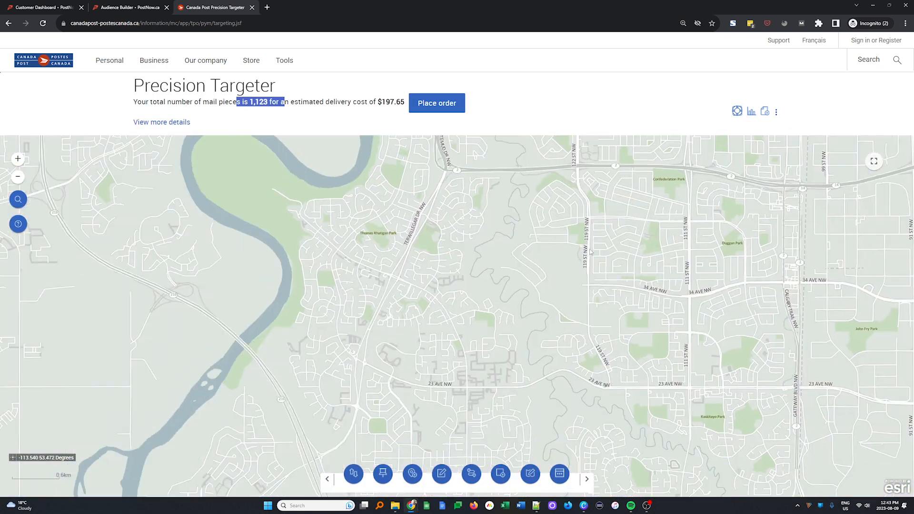
scroll(613, 238, up, 4)
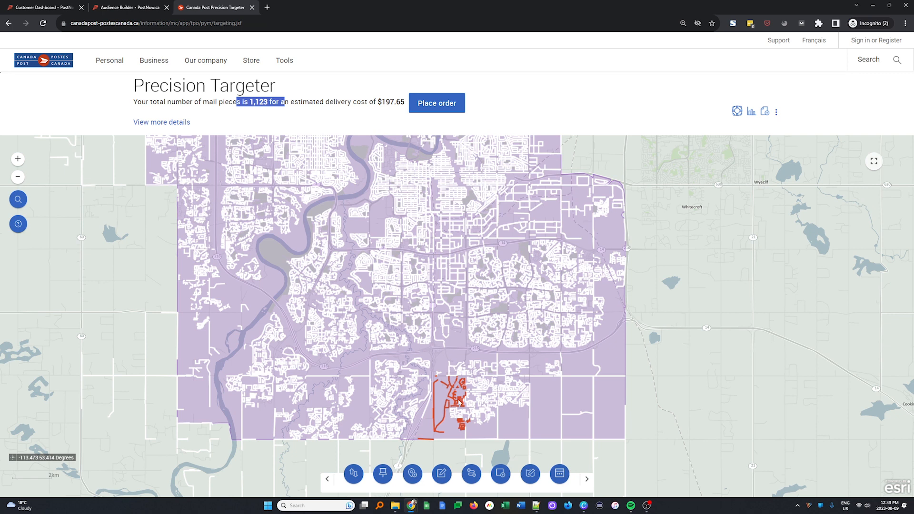
scroll(462, 404, up, 1)
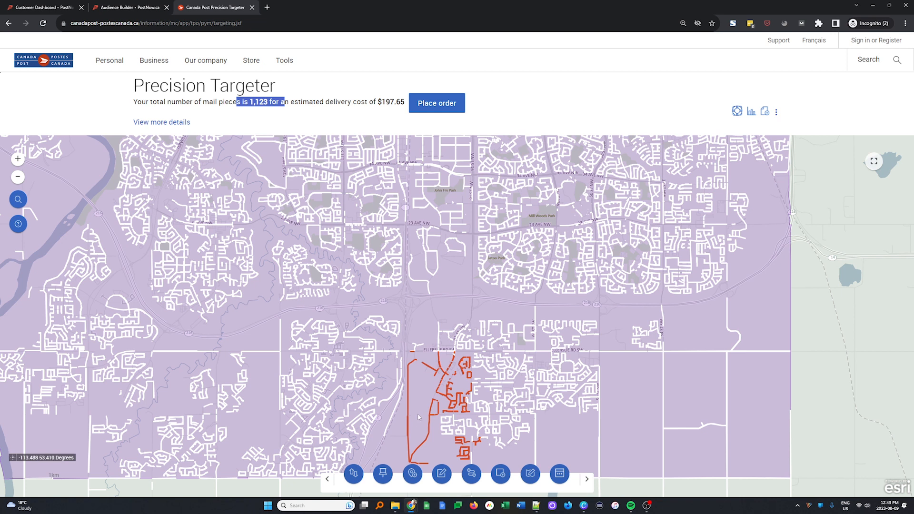
click(458, 404)
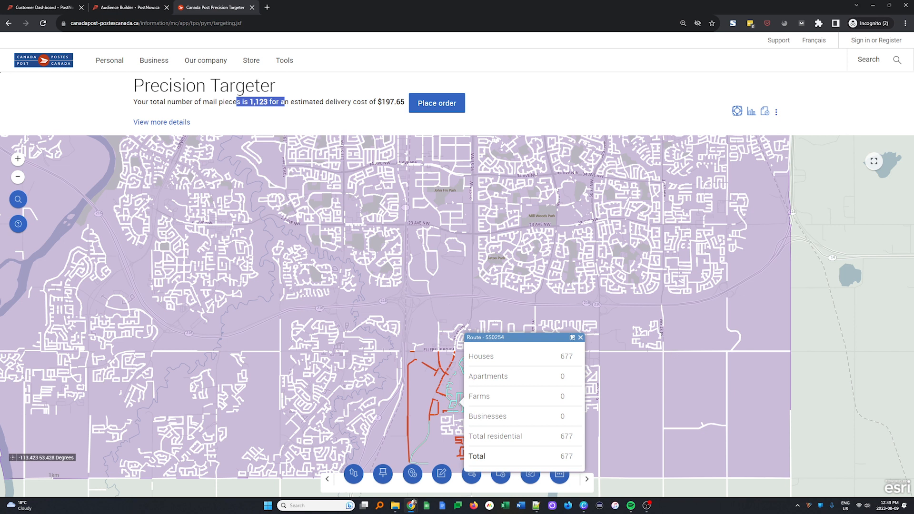
click(580, 338)
Step: Set the audience match to 70% and save it, then pan the map north
click(353, 473)
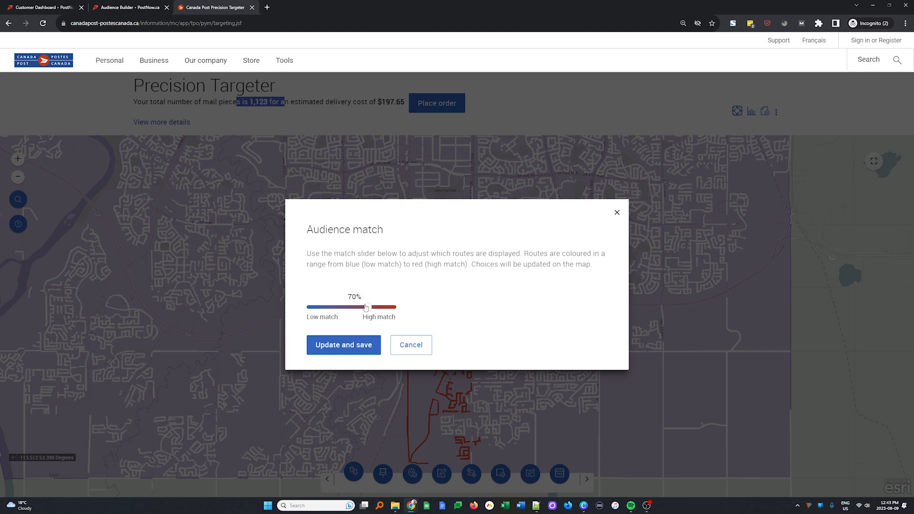
click(341, 346)
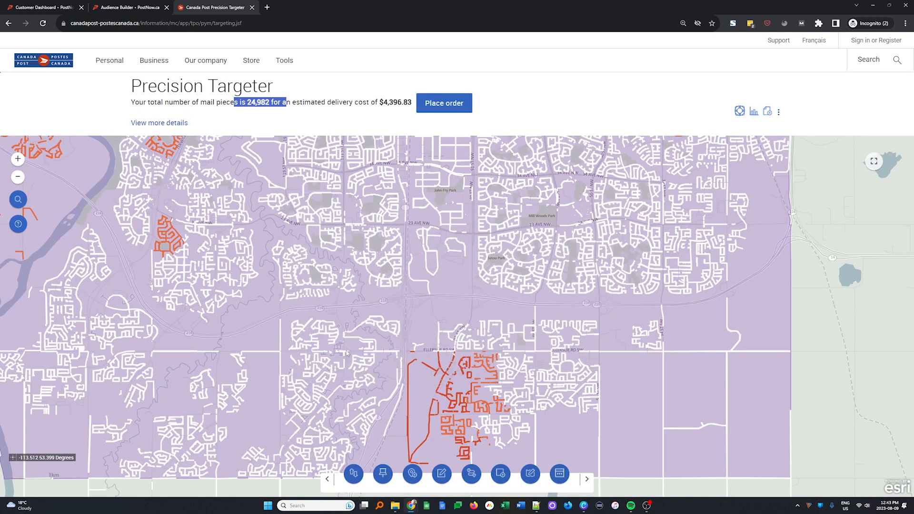
scroll(366, 288, down, 1)
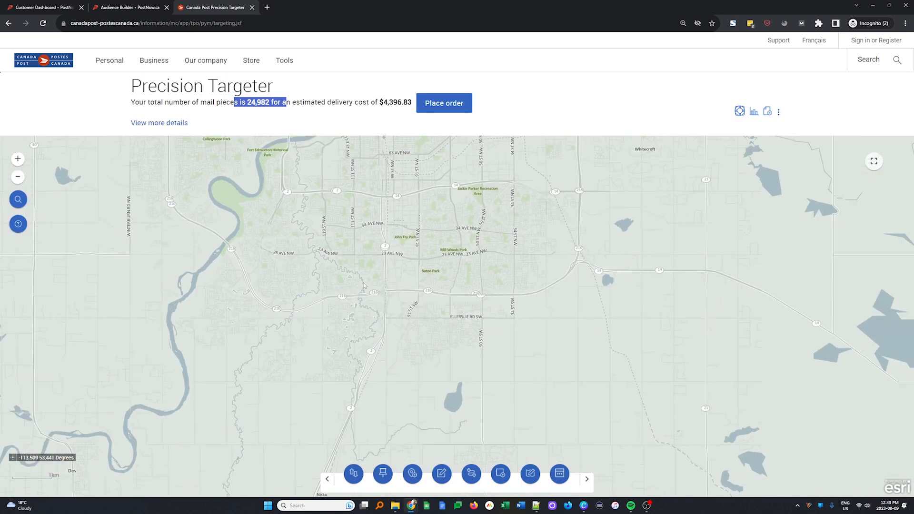
click(243, 114)
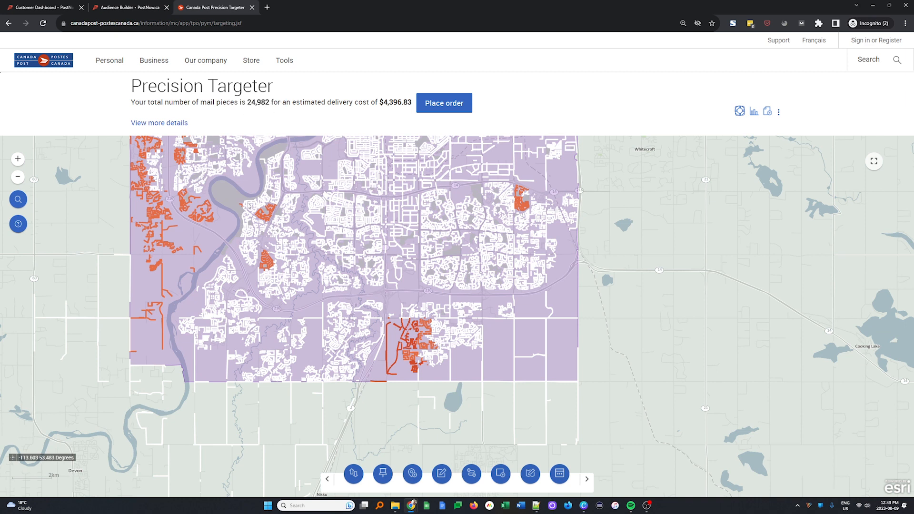
scroll(287, 224, down, 1)
drag(347, 226, 374, 356)
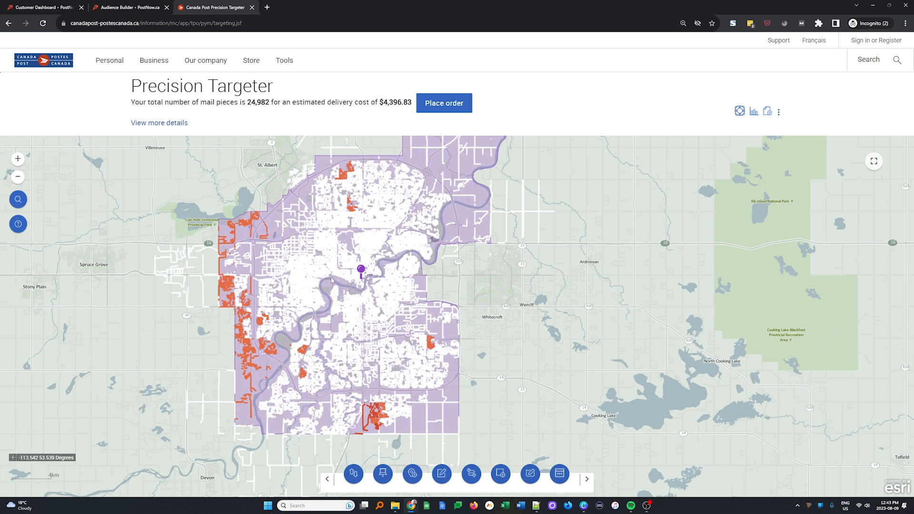
click(754, 114)
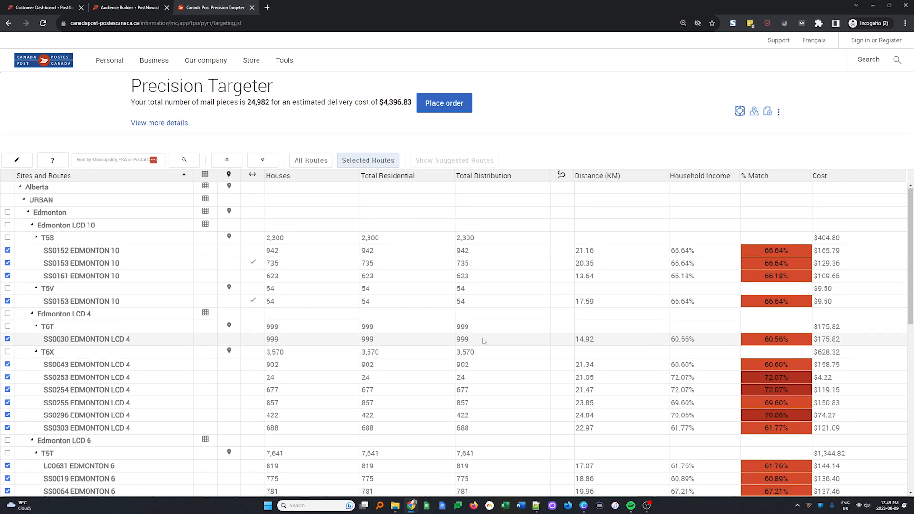
scroll(482, 340, down, 6)
scroll(481, 339, up, 6)
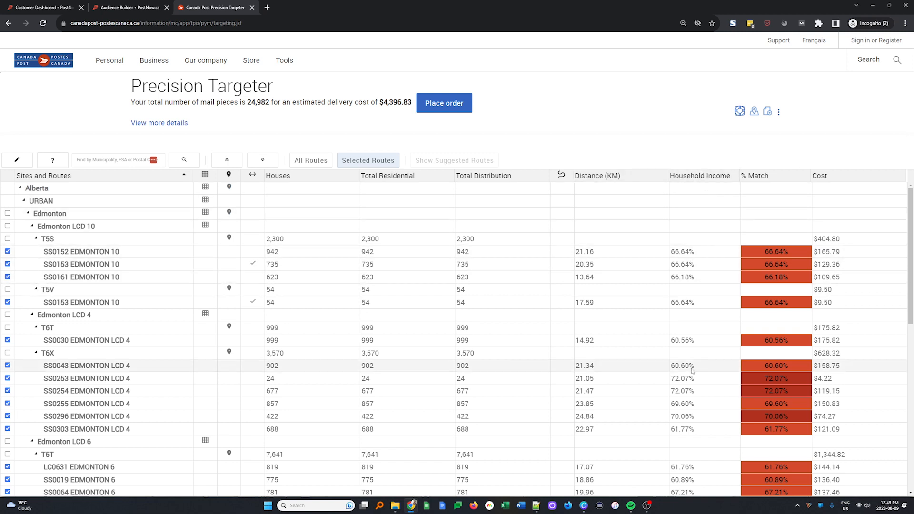
scroll(781, 370, down, 5)
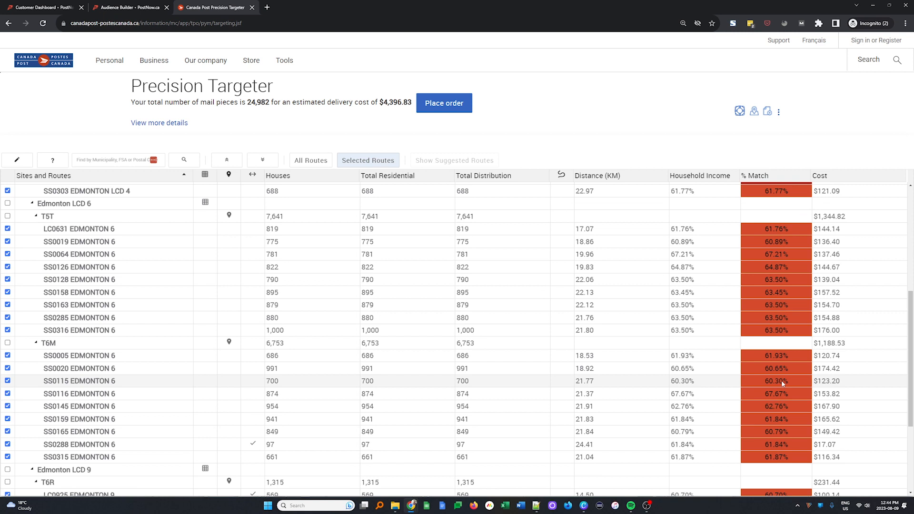
scroll(781, 380, up, 3)
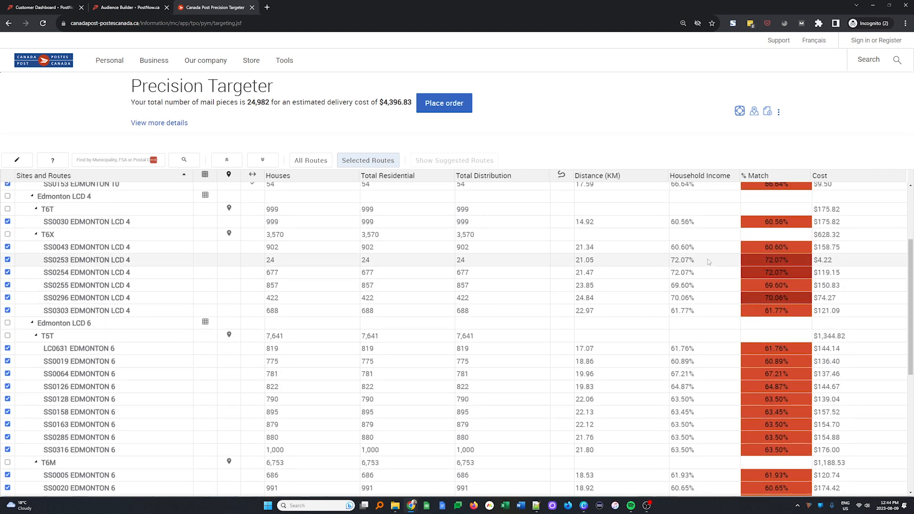
scroll(719, 258, up, 3)
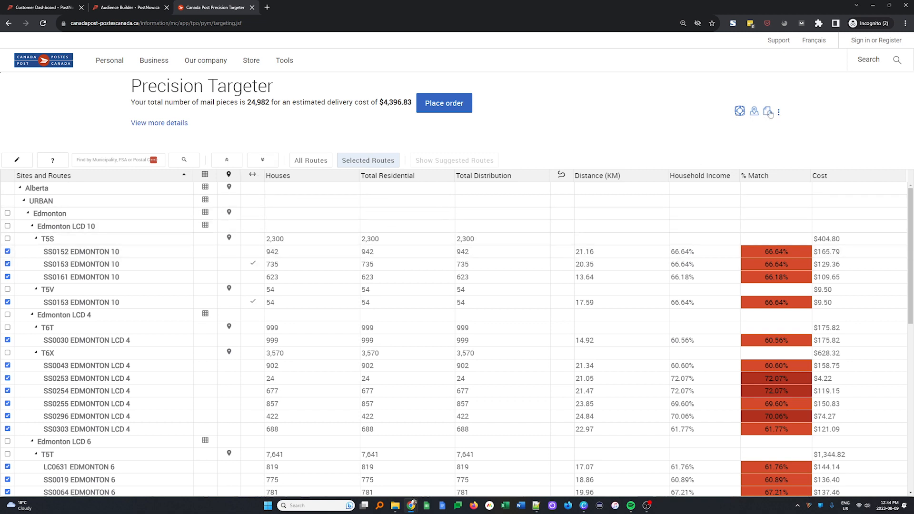
click(755, 113)
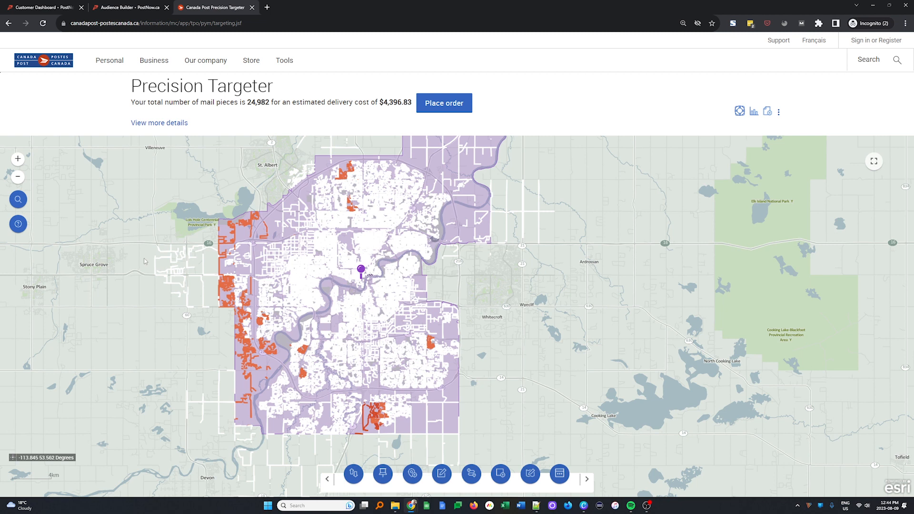
Step: Update the mailing and look over the order details summary
click(442, 473)
click(171, 124)
scroll(423, 362, down, 5)
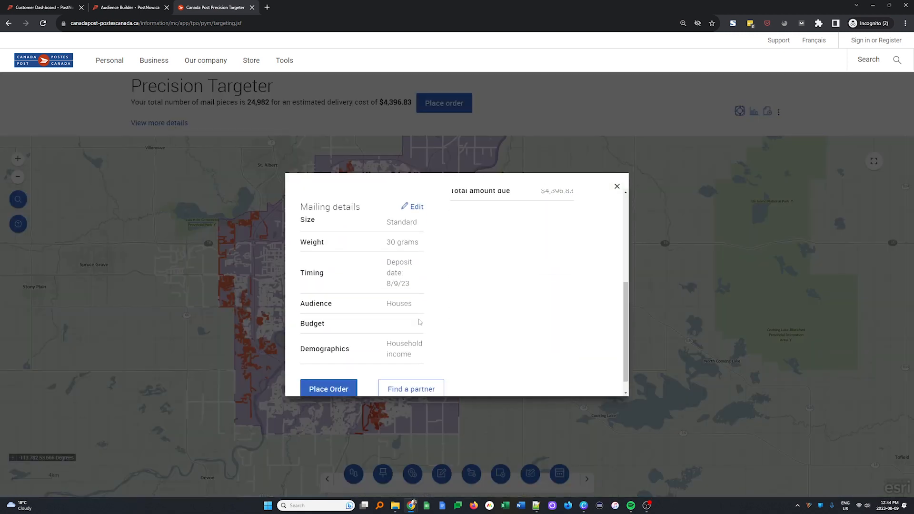
scroll(420, 322, up, 4)
scroll(420, 320, down, 2)
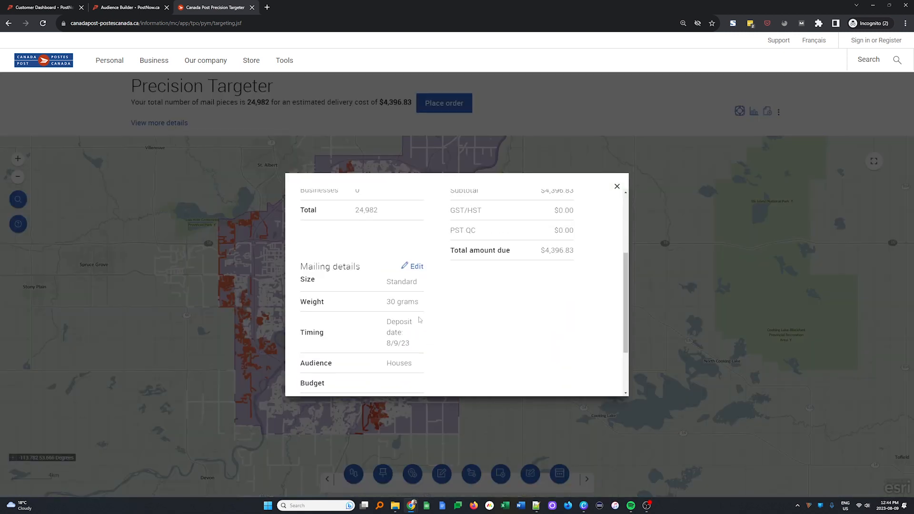
click(417, 267)
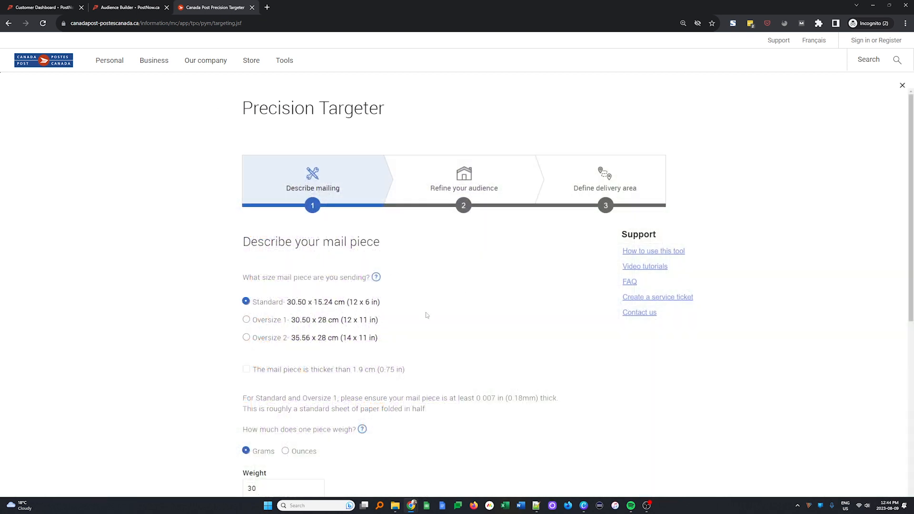
Step: Submit the updated mail-piece details and resume the previously saved mailing
scroll(369, 391, down, 3)
scroll(369, 391, down, 3)
click(273, 441)
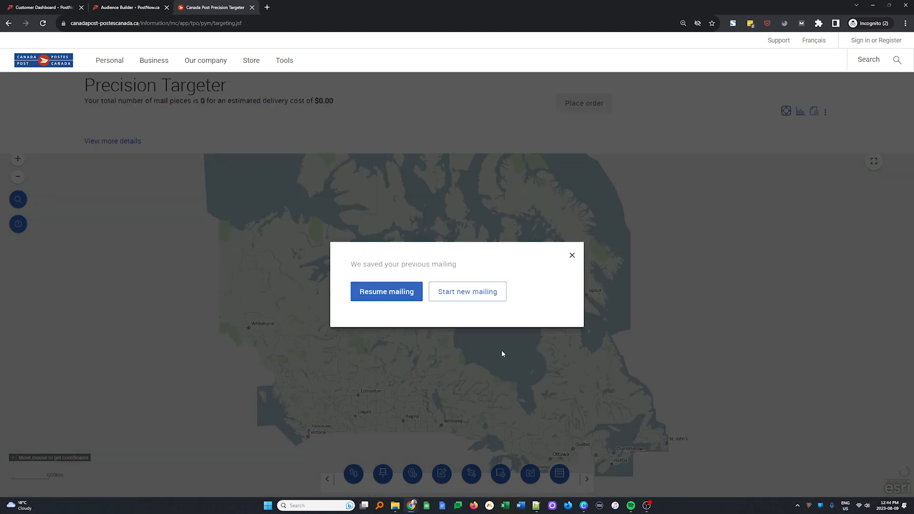
click(390, 298)
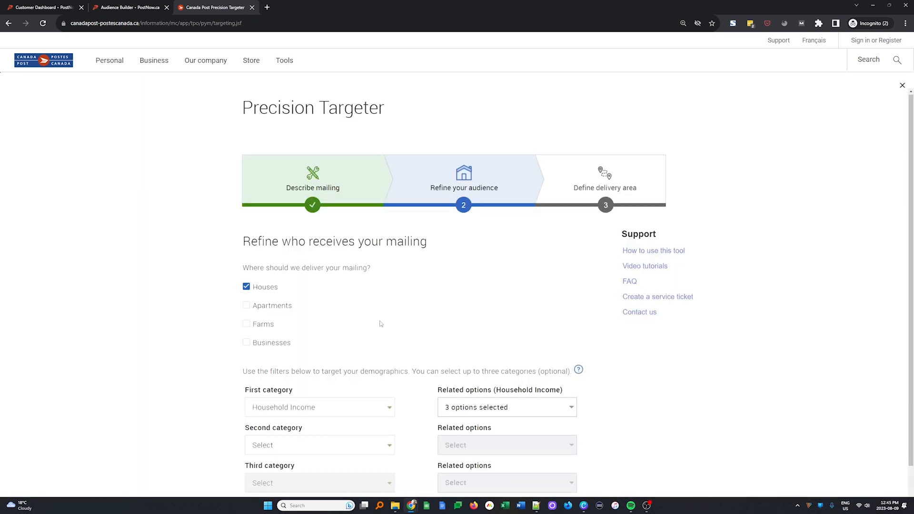
scroll(381, 323, down, 2)
scroll(380, 328, up, 1)
scroll(310, 350, down, 1)
Step: Add Building Construction Period as second category and widen income to $80,000 and over
click(329, 371)
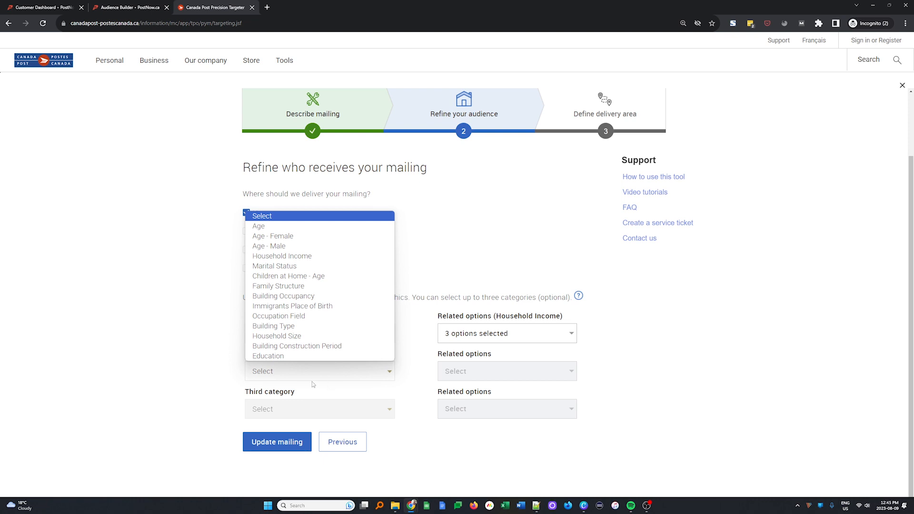
click(301, 348)
click(562, 336)
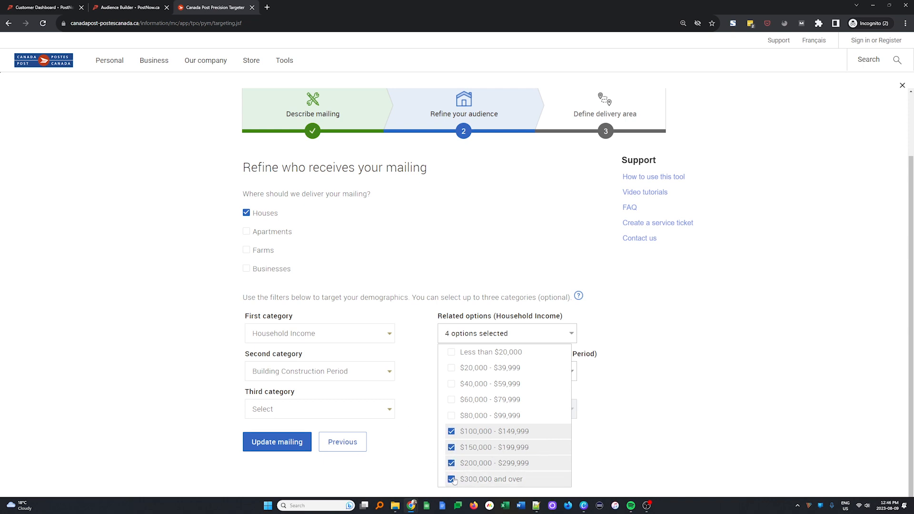
click(476, 482)
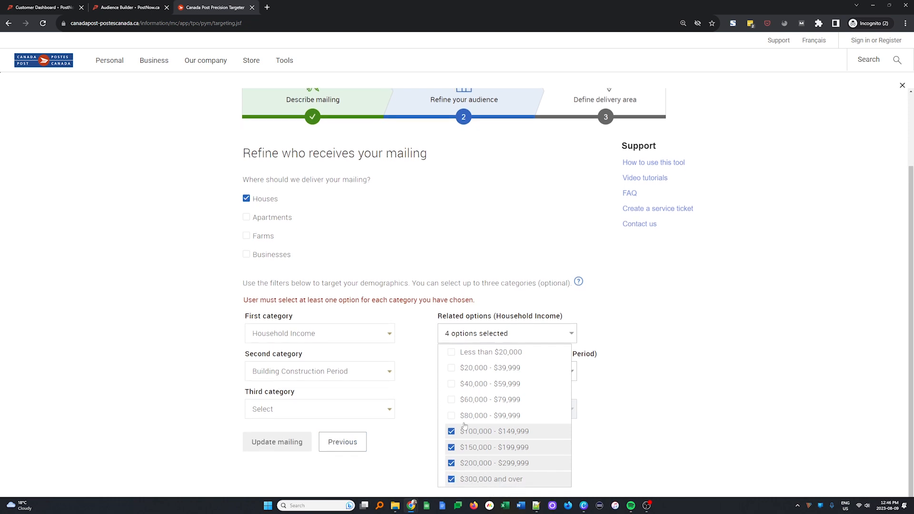
click(462, 418)
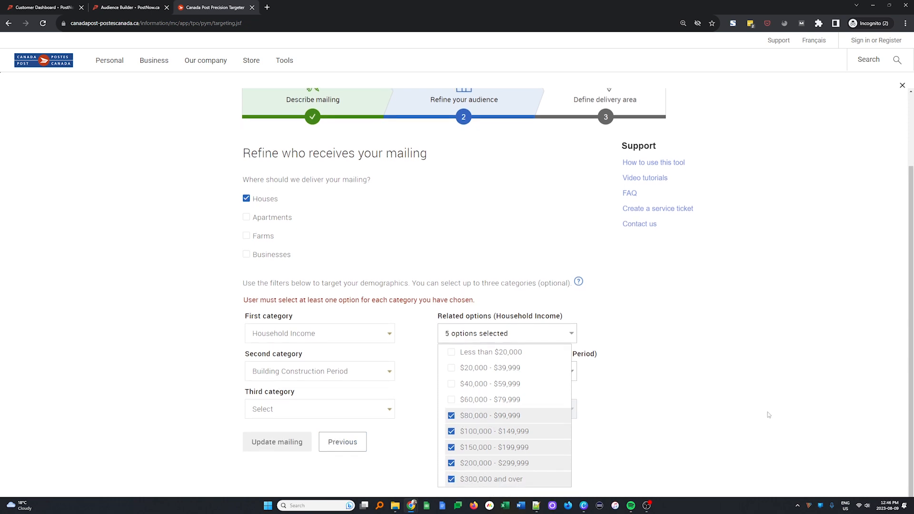
click(706, 414)
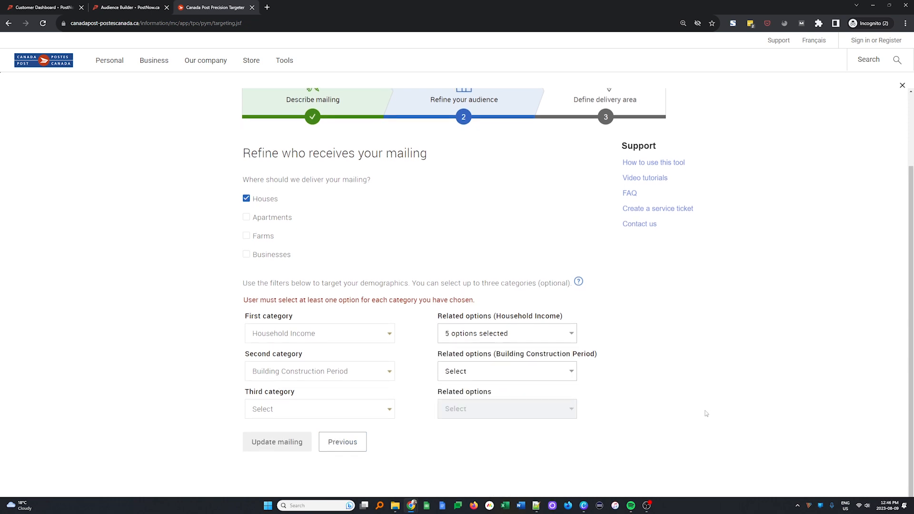
Step: Include homes built before 1960, 1961–1980 and 1981–1990, then update the mailing
click(566, 368)
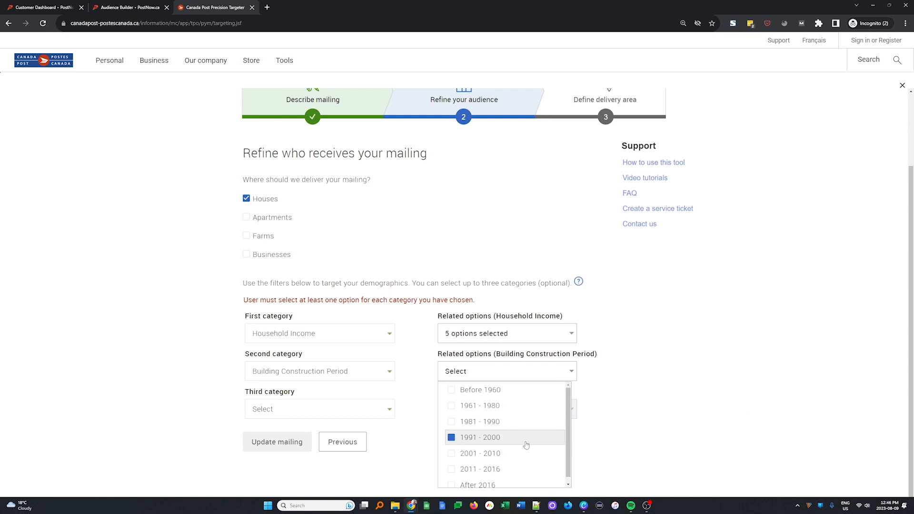
click(548, 389)
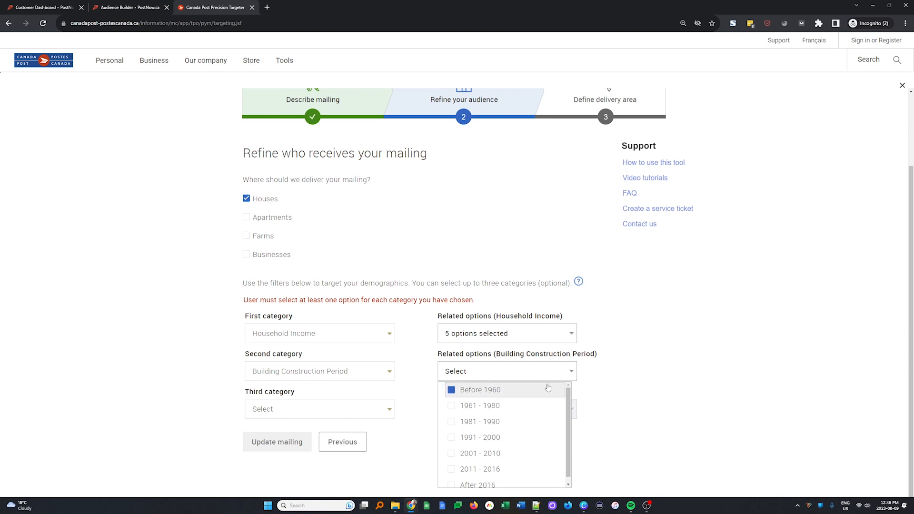
click(452, 406)
click(453, 421)
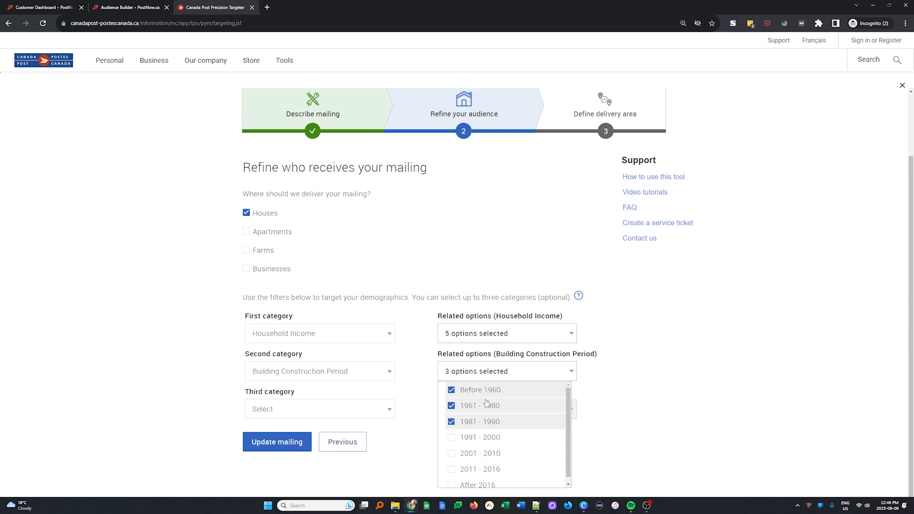
click(647, 398)
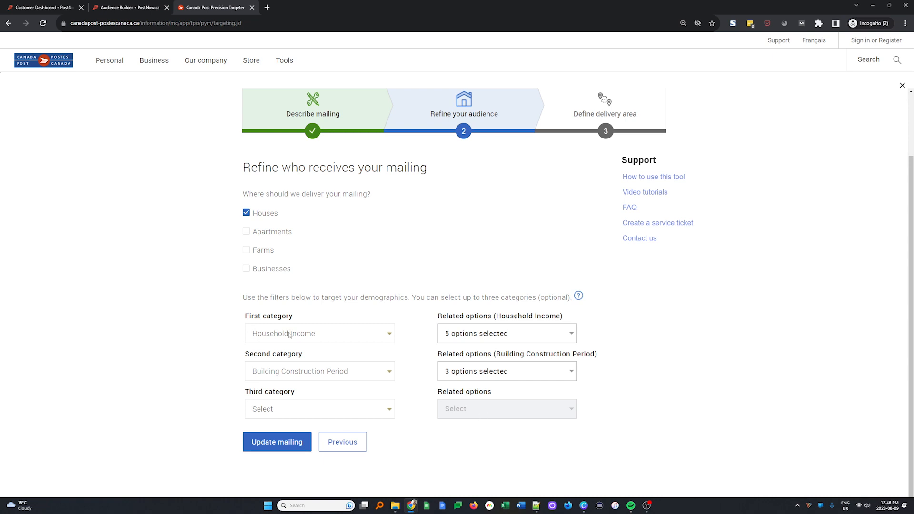
click(299, 443)
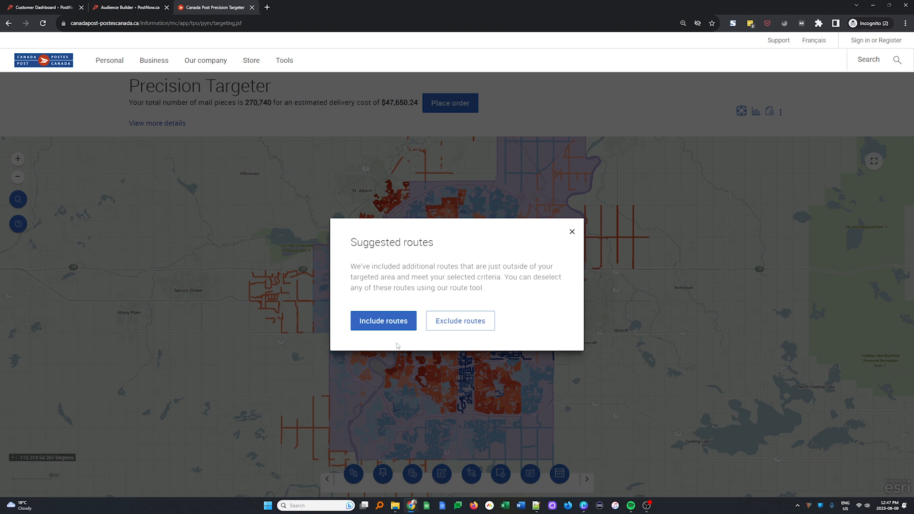
Step: Exclude the suggested extra routes and list the remaining 267,864-piece selection as a table
click(443, 321)
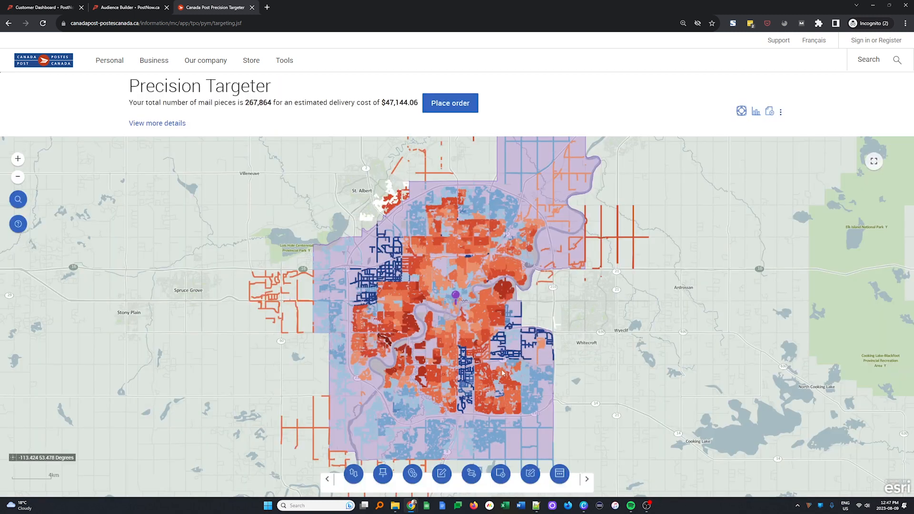
click(756, 114)
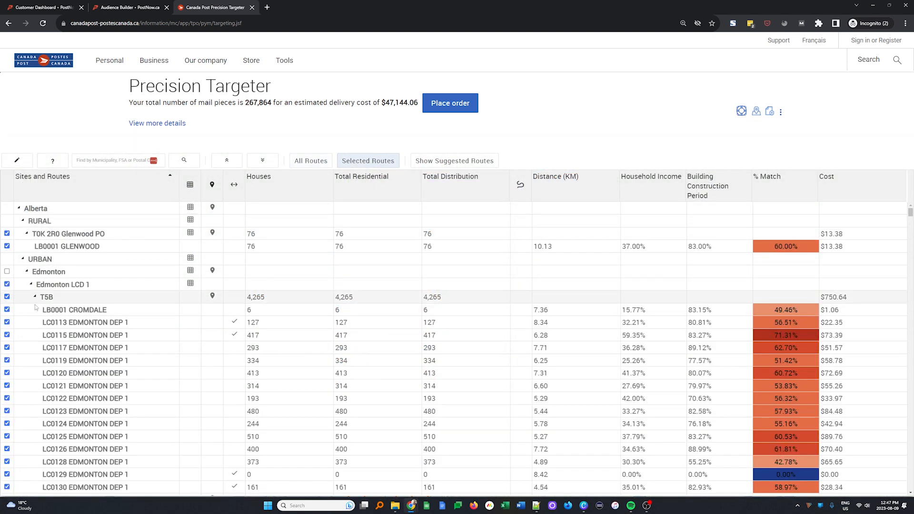
scroll(673, 353, down, 1)
scroll(674, 352, up, 1)
scroll(673, 353, down, 3)
scroll(673, 352, up, 1)
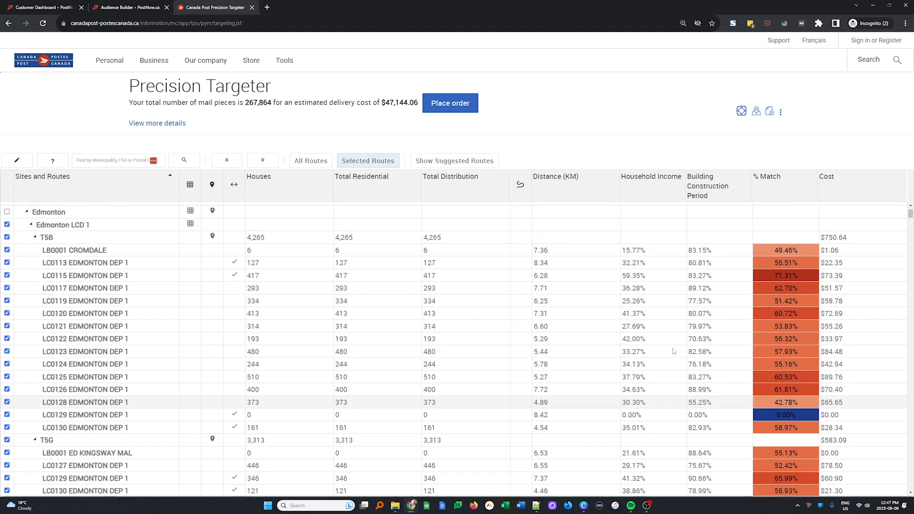
Step: Sort routes by household income, highest first, and pick out route LC0106 EDMONTON DEP 1
click(653, 187)
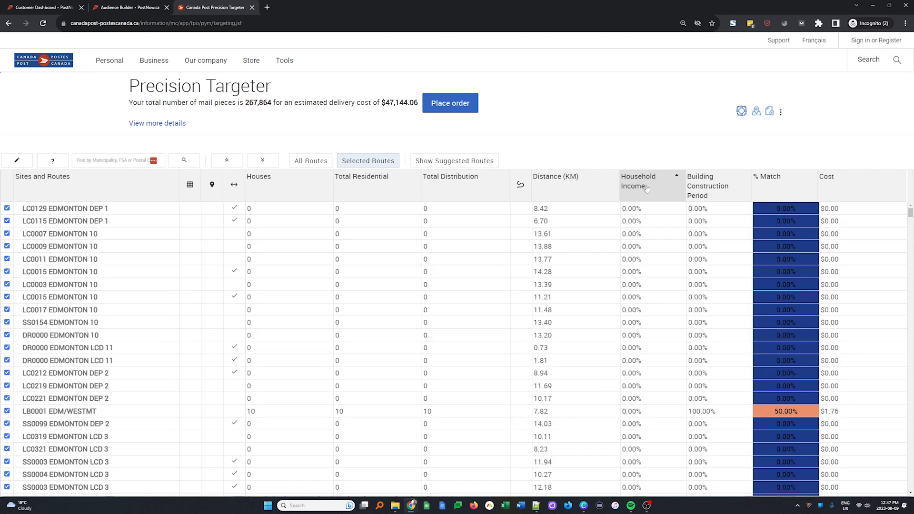
click(682, 185)
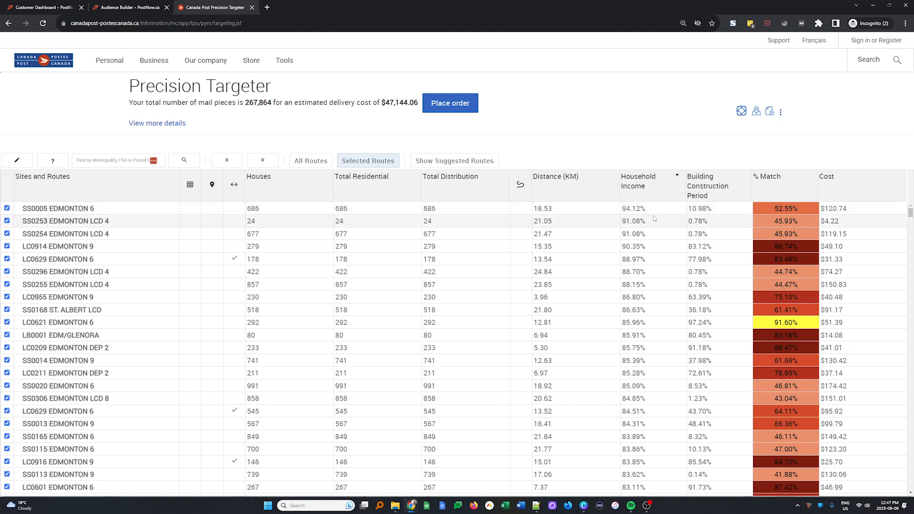
scroll(653, 224, down, 20)
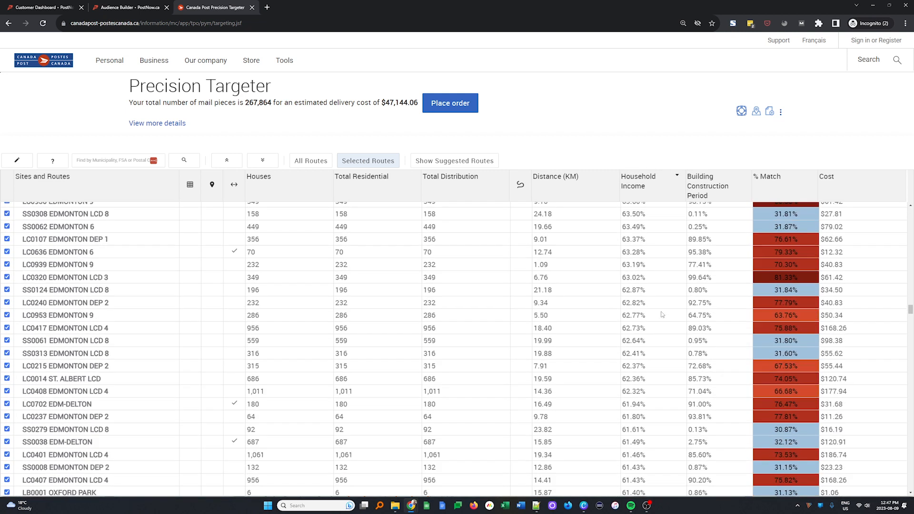
scroll(655, 315, down, 10)
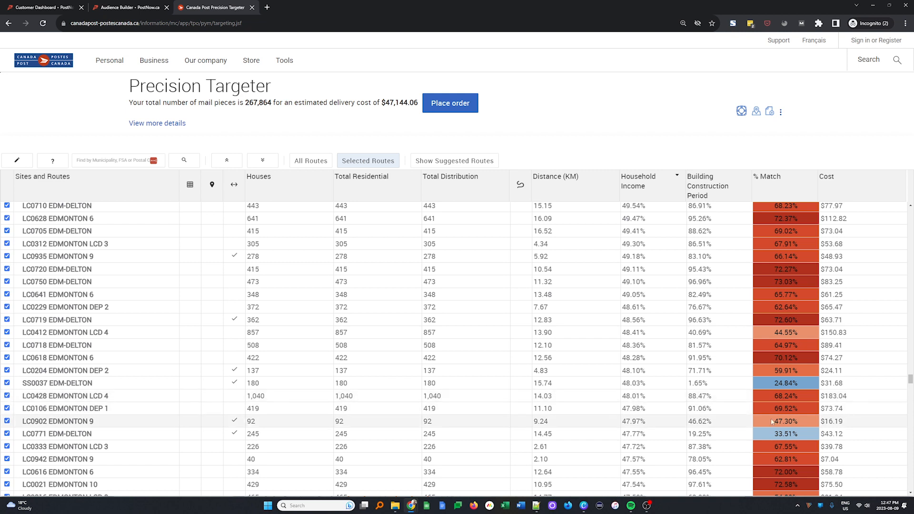
click(786, 410)
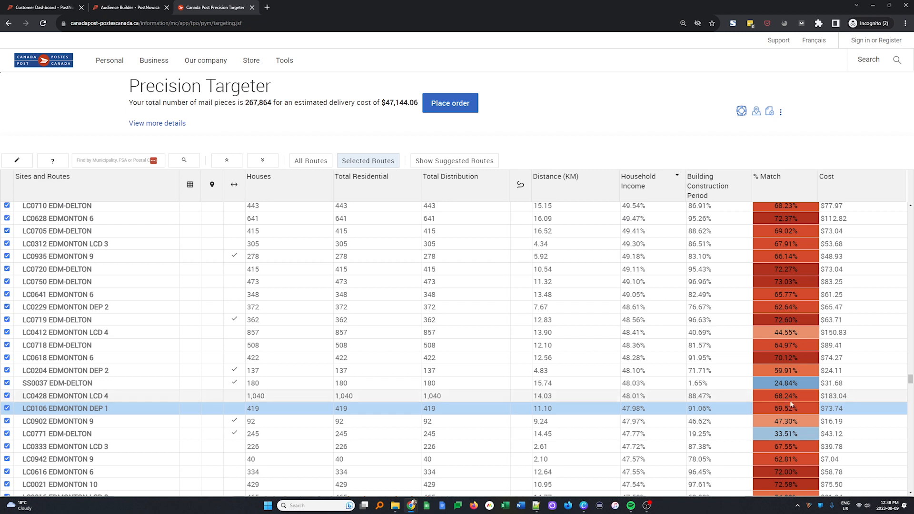
scroll(792, 405, up, 20)
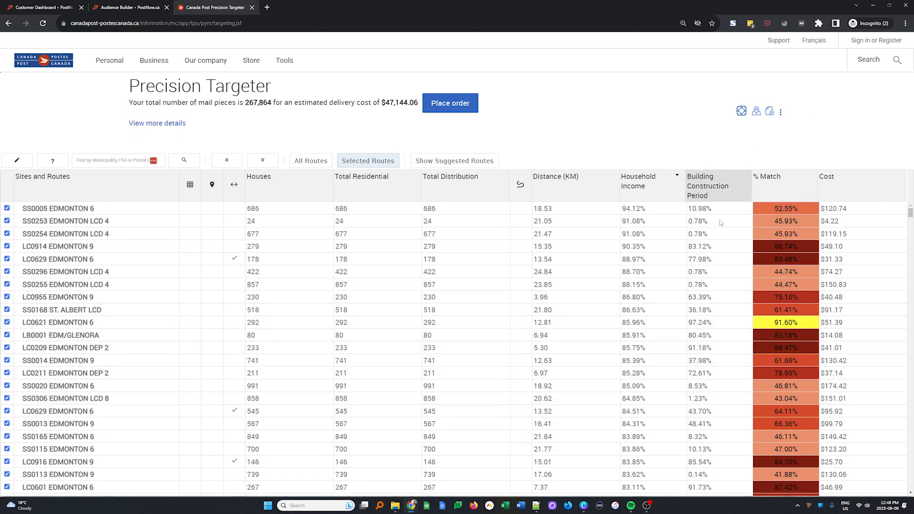
Step: Back on the route map, apply a 60% minimum audience match filter
click(757, 113)
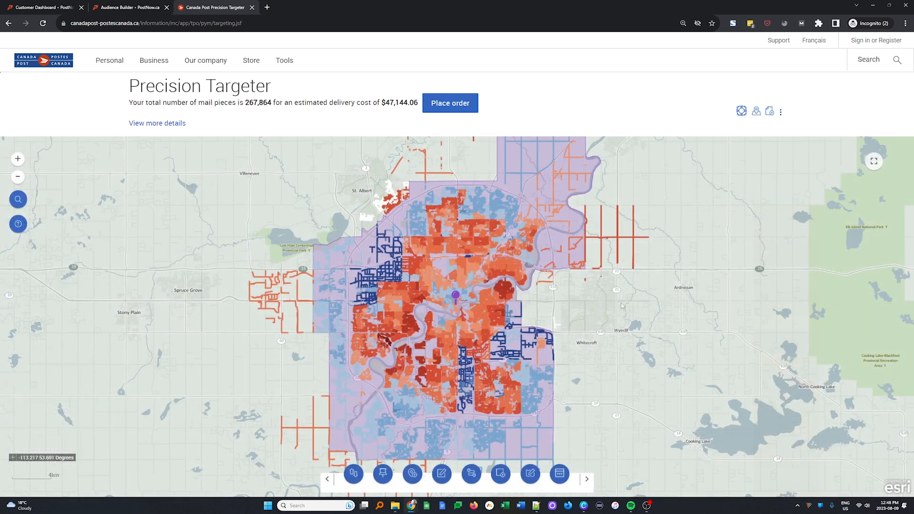
click(353, 473)
drag(311, 308, 361, 308)
click(386, 371)
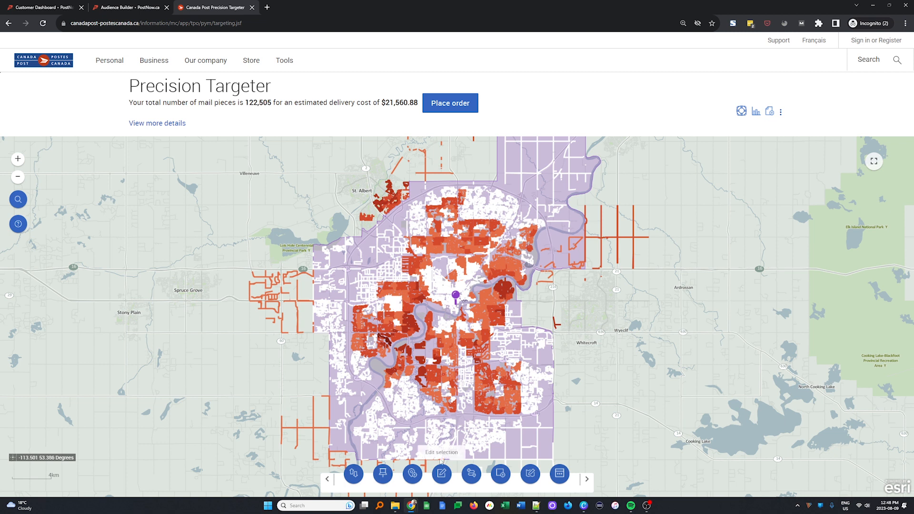
Step: Remove the Edmonton delivery area, then switch to the Audience Builder page
scroll(423, 385, up, 1)
scroll(424, 383, up, 1)
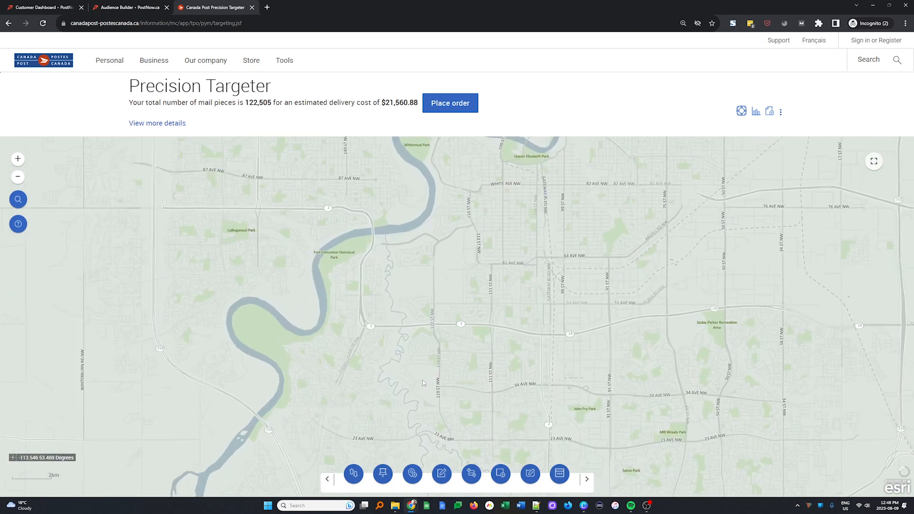
click(500, 473)
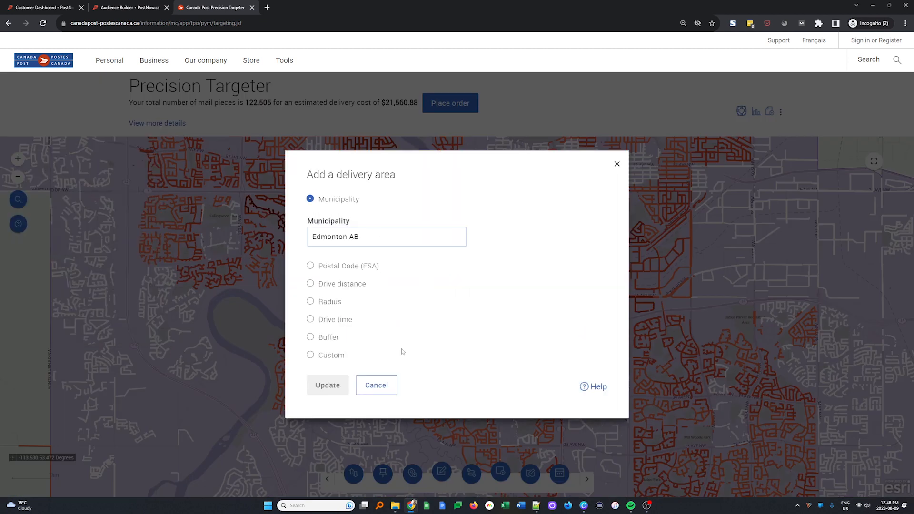
click(388, 385)
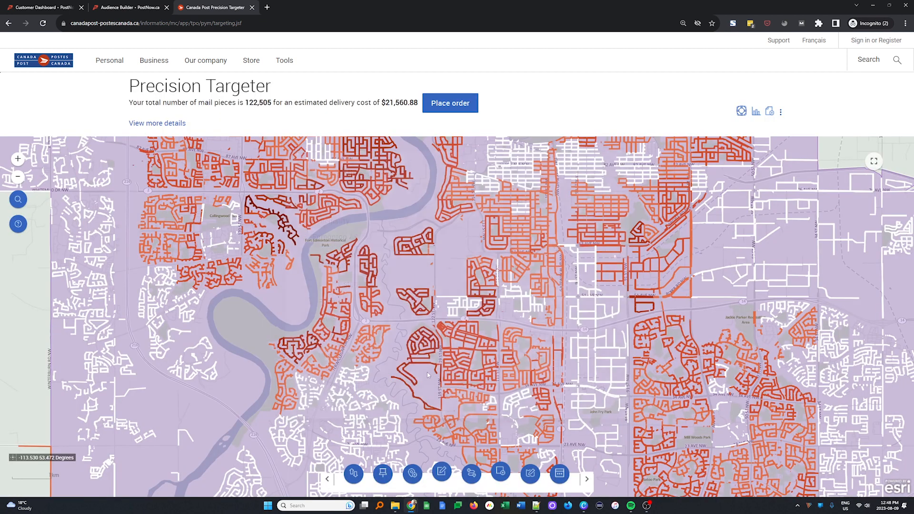
click(459, 371)
click(507, 230)
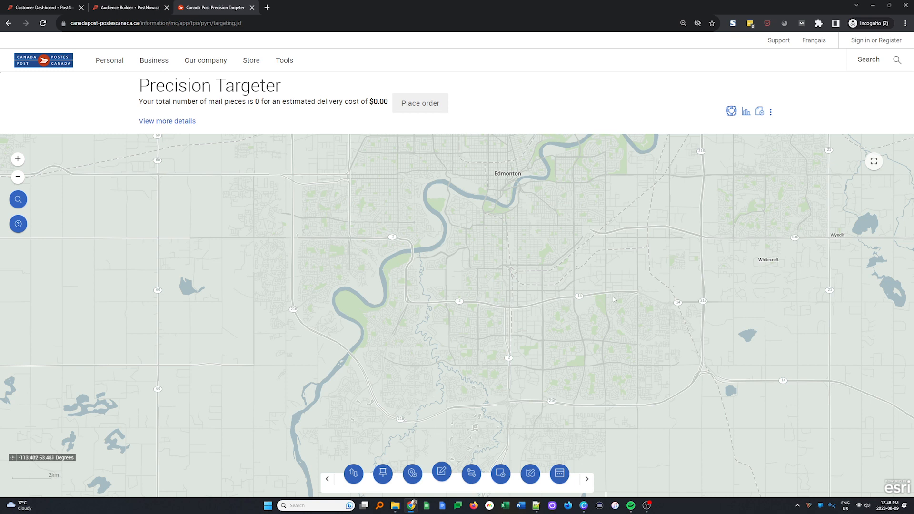
drag(606, 298, 557, 415)
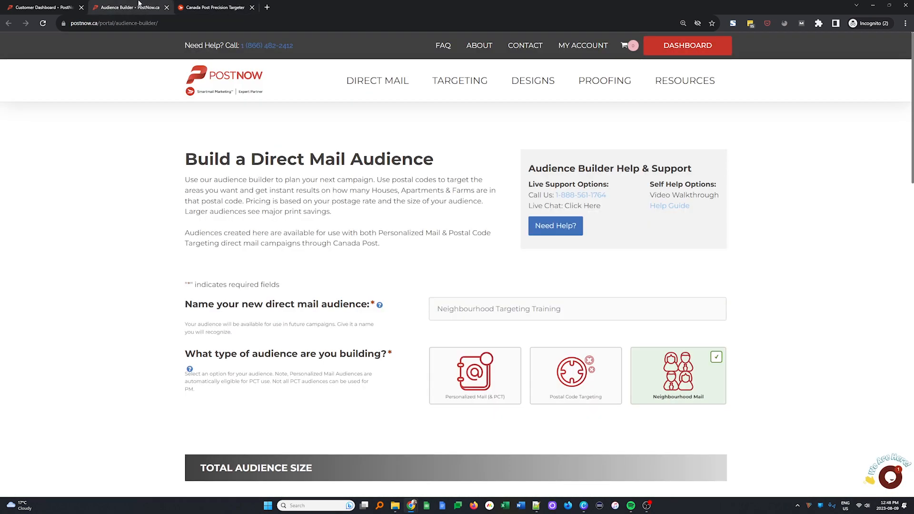
click(146, 6)
Step: Set the desired Neighbourhood Mail audience size to 3000
scroll(771, 295, down, 3)
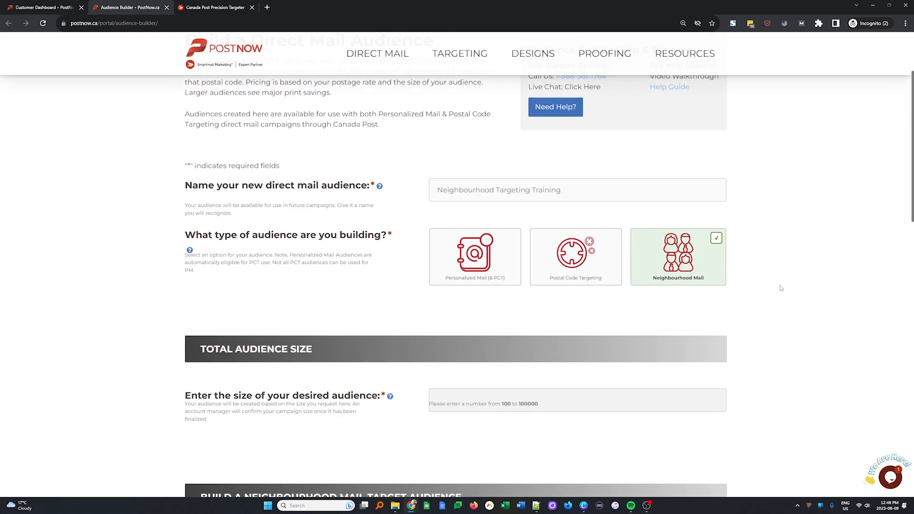
click(435, 396)
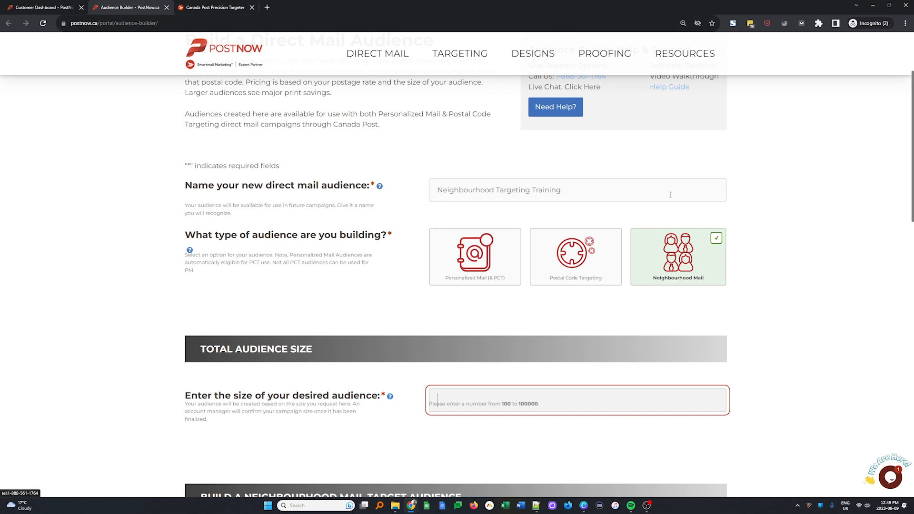
scroll(571, 257, down, 3)
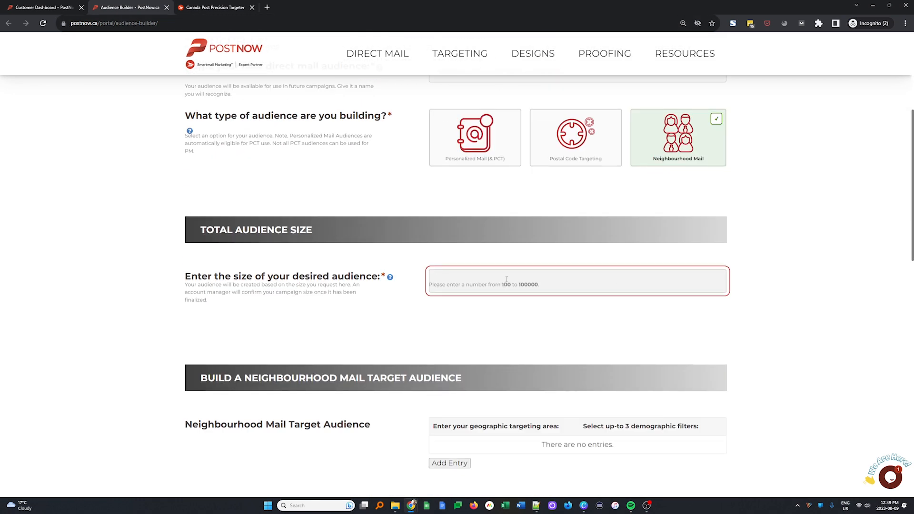
text(3000)
click(546, 319)
Step: Start a new entry under Build a Neighbourhood Mail Target Audience
scroll(835, 317, down, 1)
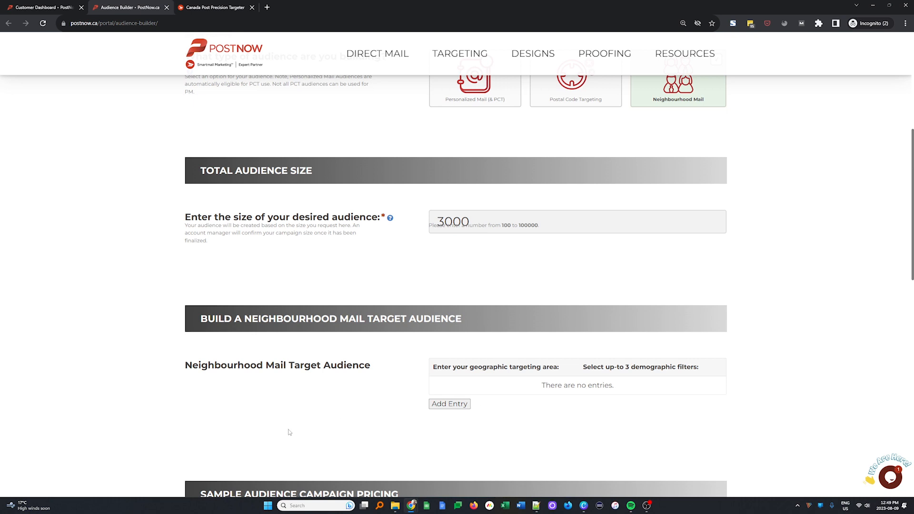
scroll(290, 432, down, 1)
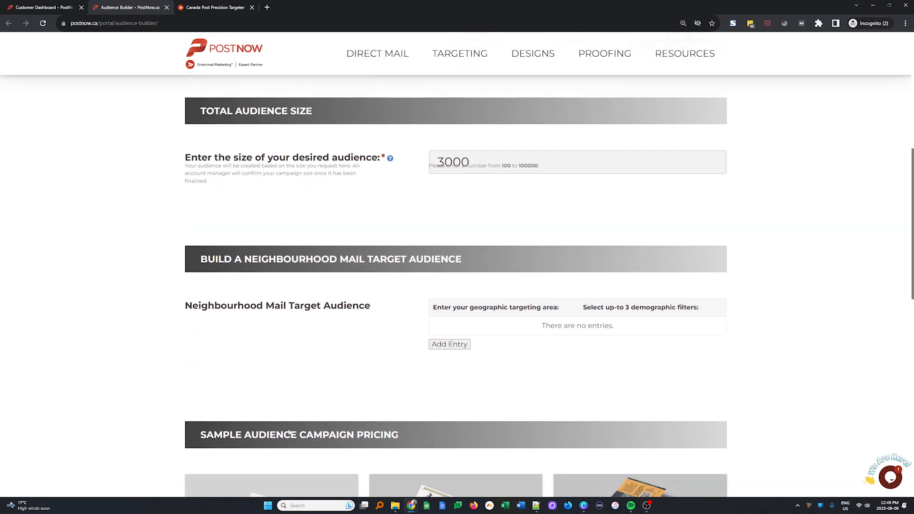
click(448, 349)
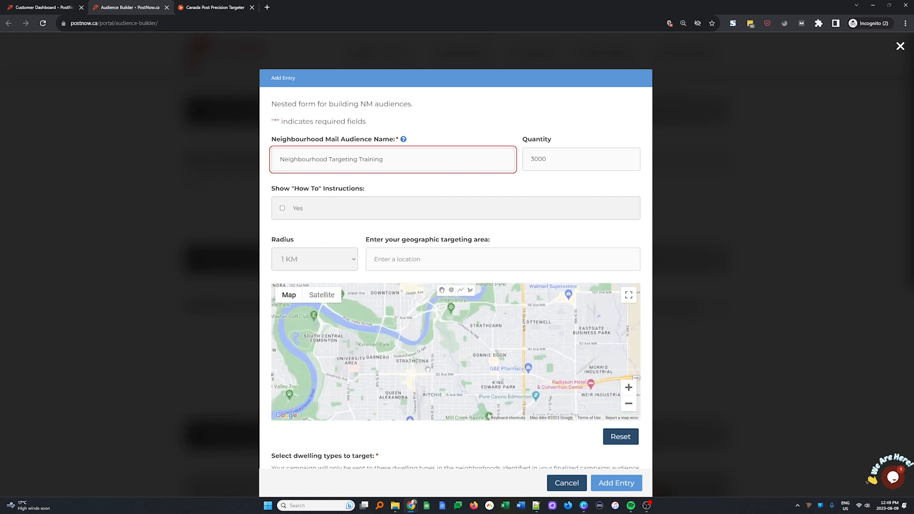
scroll(431, 376, down, 3)
scroll(448, 447, up, 3)
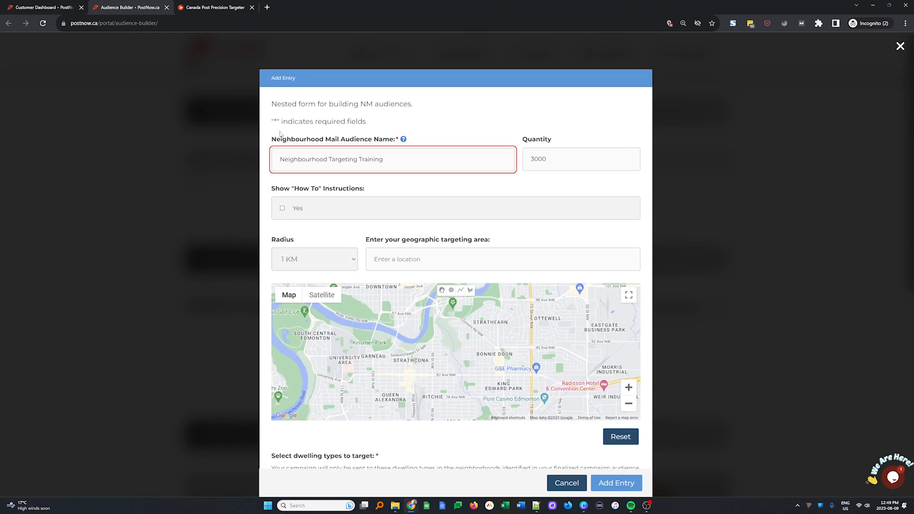
click(283, 208)
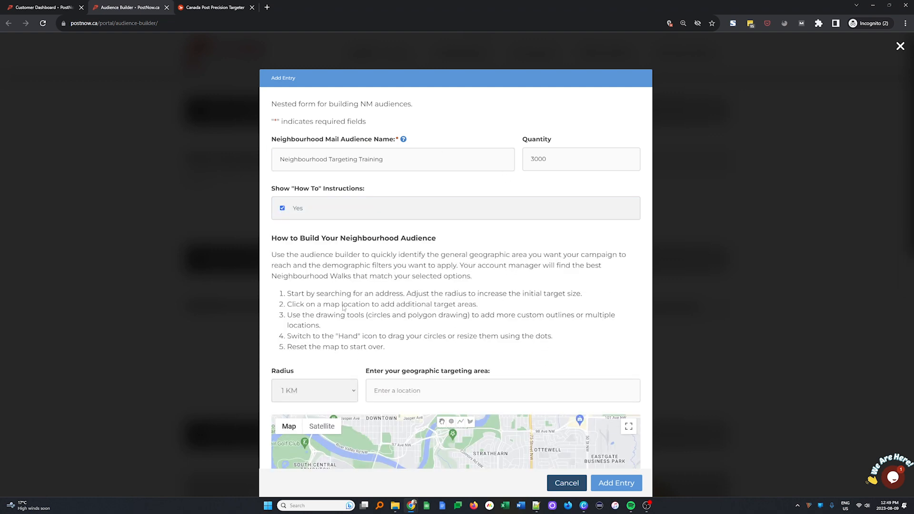
click(282, 208)
click(455, 260)
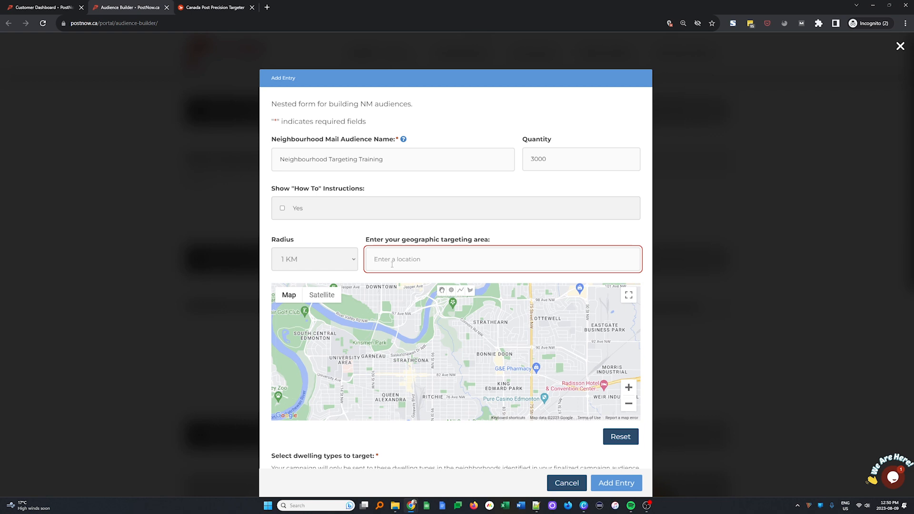
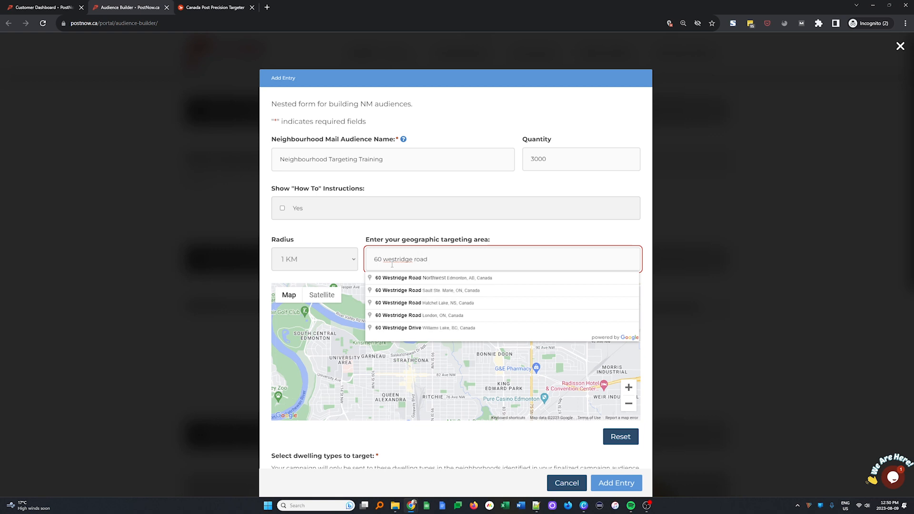
click(391, 278)
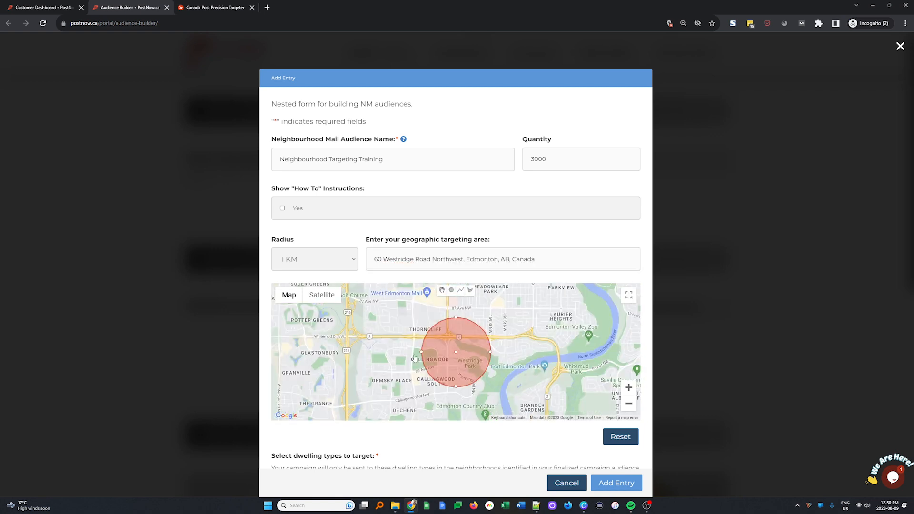
scroll(512, 378, up, 2)
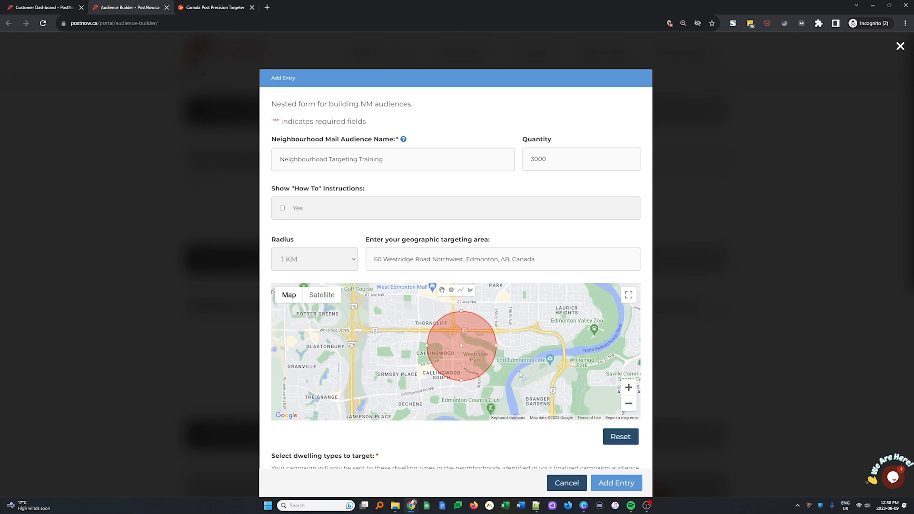
scroll(519, 371, up, 2)
drag(520, 372, 588, 393)
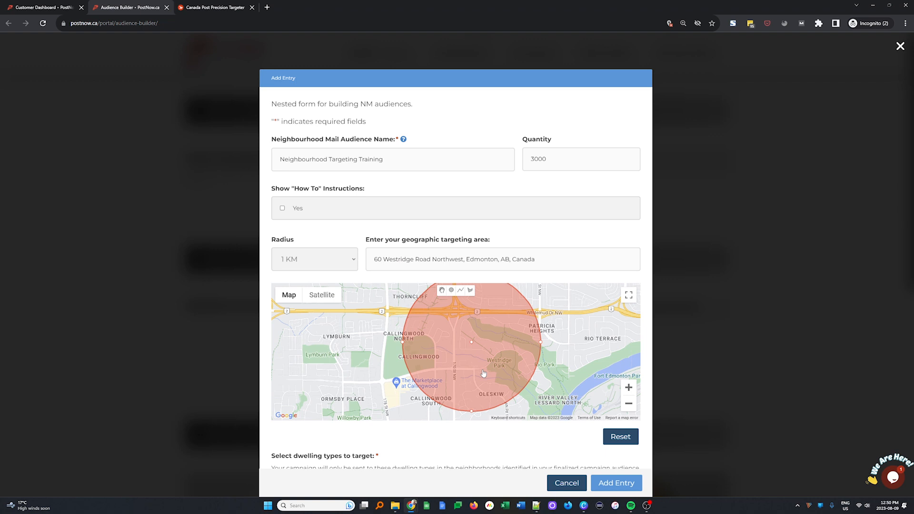
scroll(471, 344, down, 2)
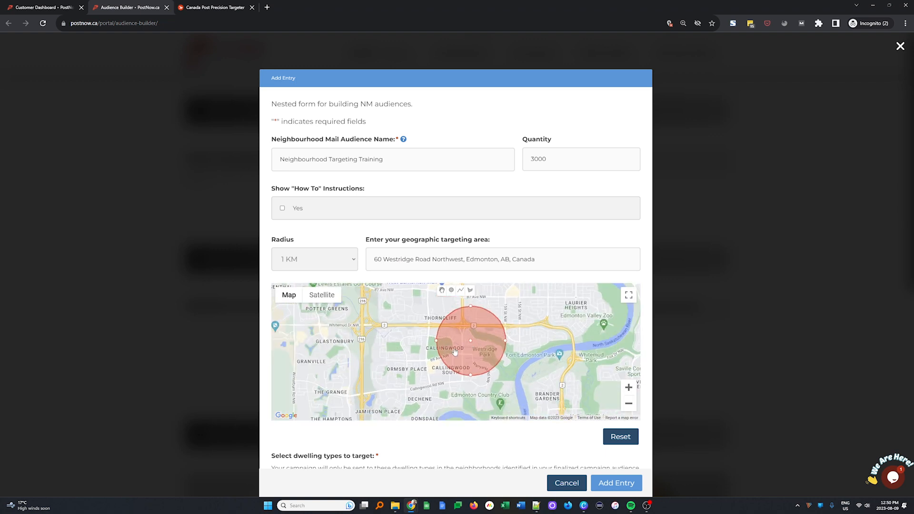
Step: Fit the 1 KM circle over Westridge Park and draw a second circle near Ormsby Place
drag(471, 342, 498, 359)
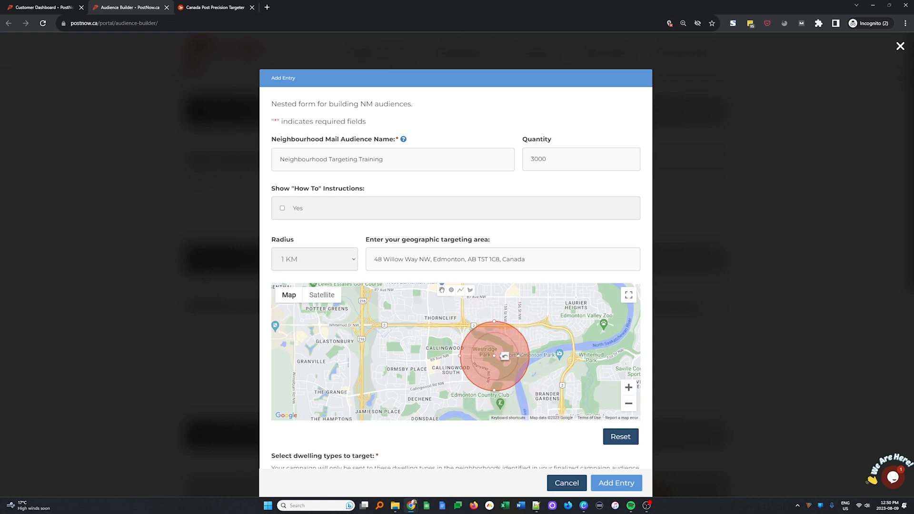
drag(520, 356, 543, 355)
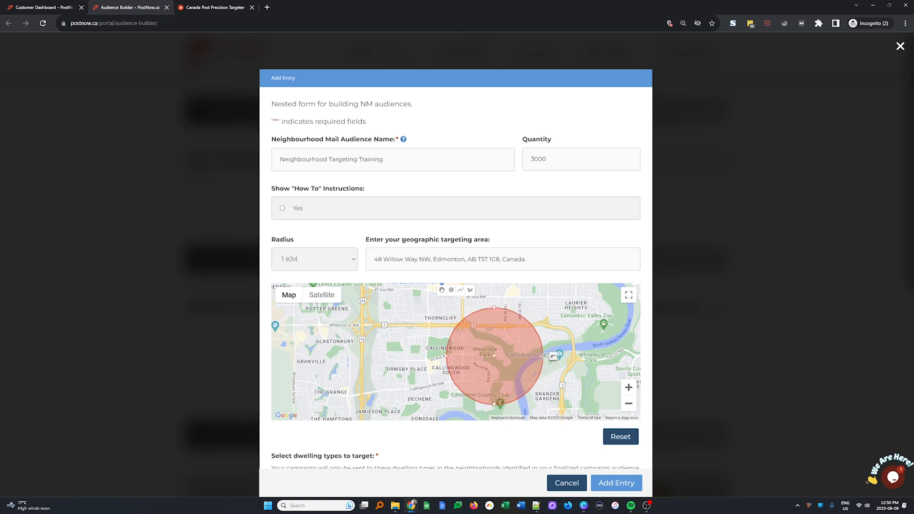
drag(487, 352, 507, 359)
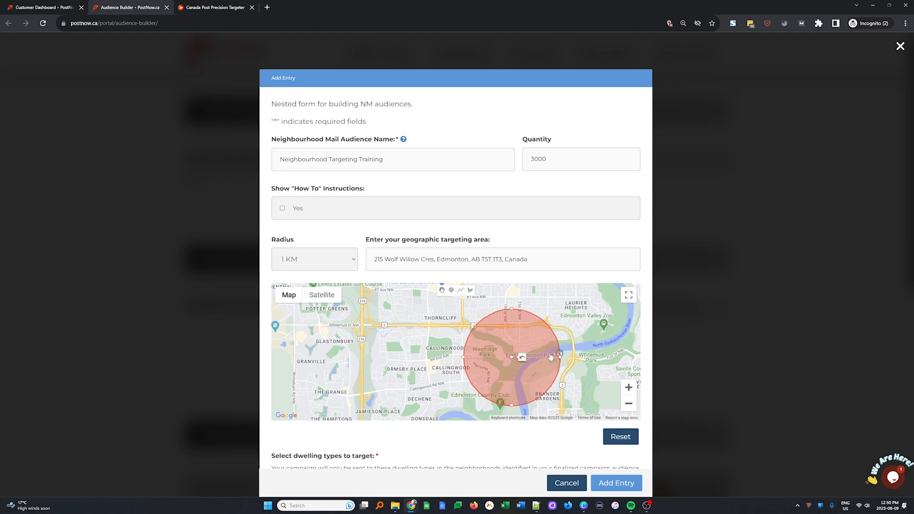
drag(560, 357, 515, 357)
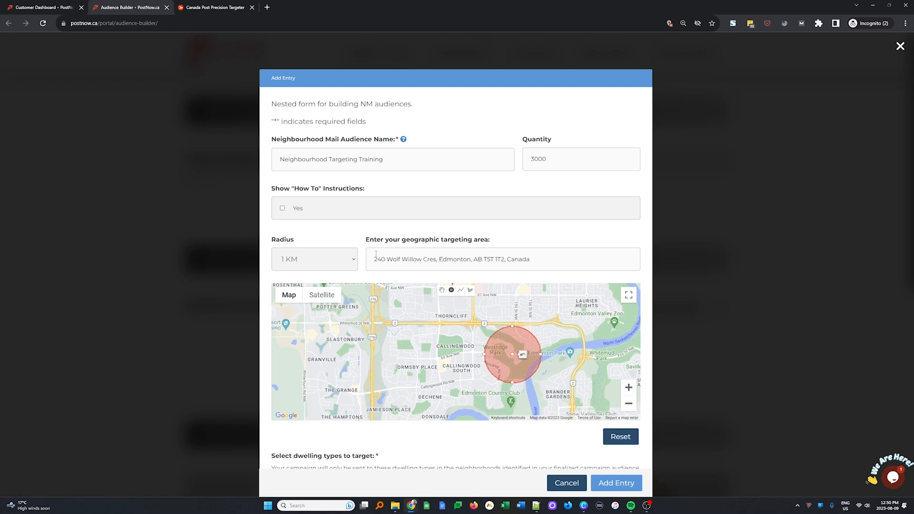
drag(404, 346, 420, 376)
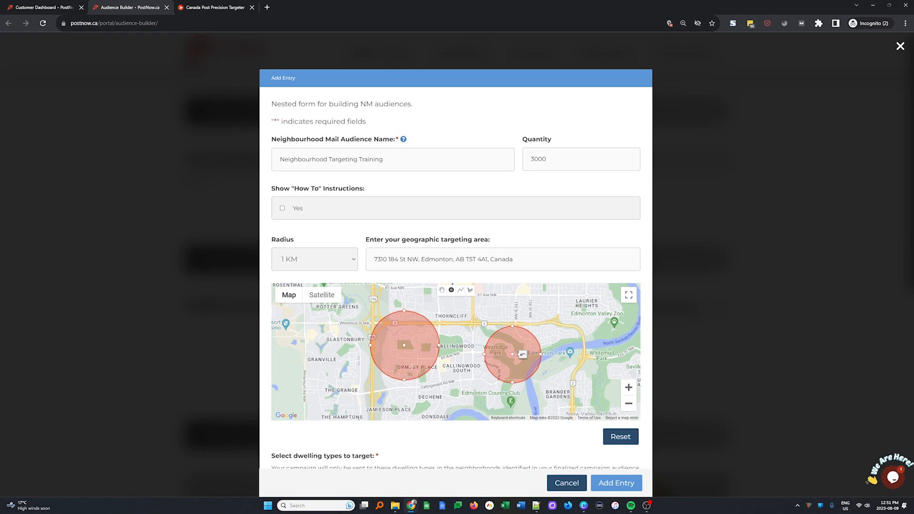
Step: Reset the entry map, clearing both target circles and the targeting area field
scroll(510, 383, down, 3)
scroll(516, 381, down, 6)
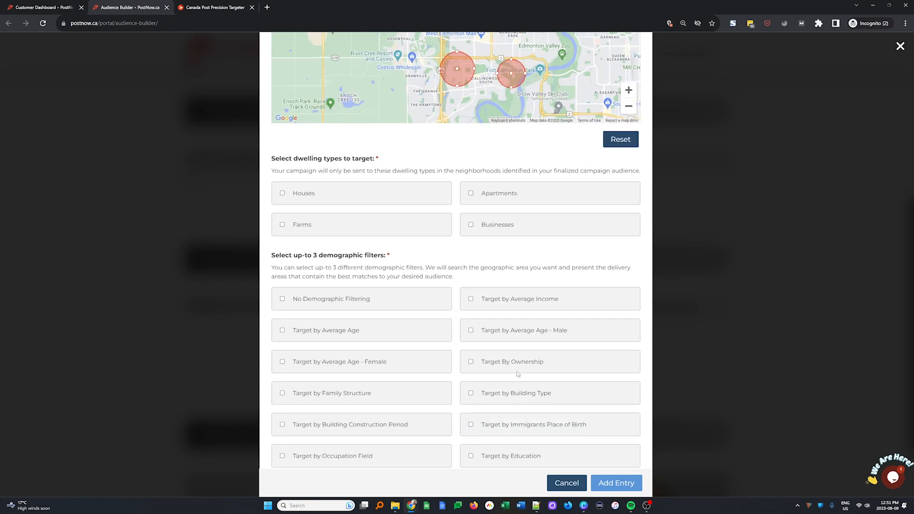
scroll(344, 439, up, 6)
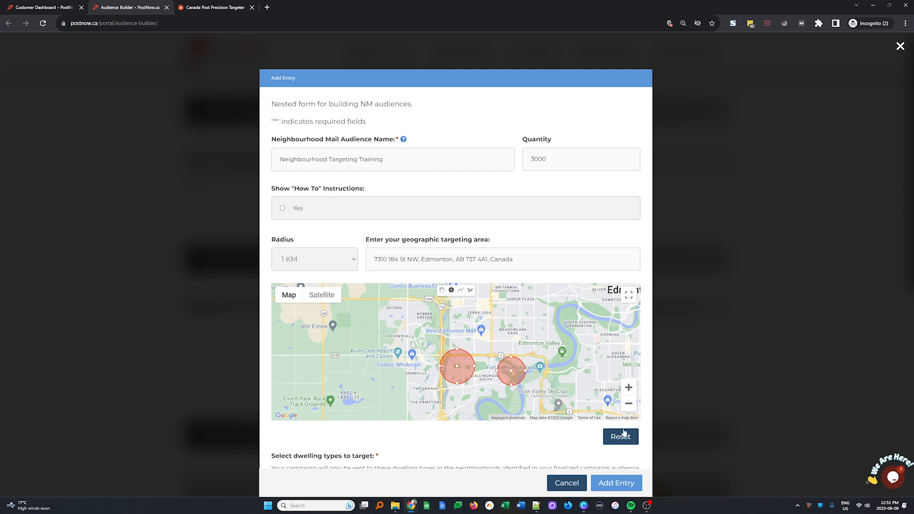
scroll(517, 373, up, 2)
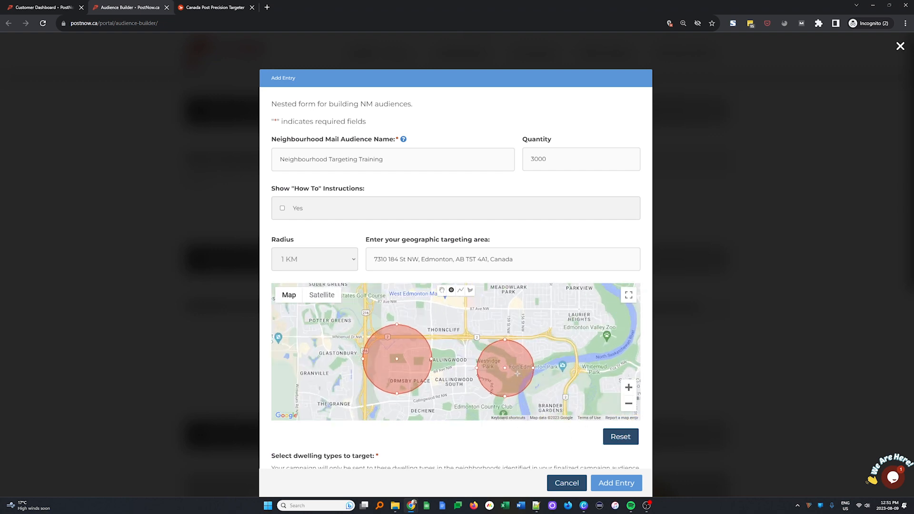
click(622, 437)
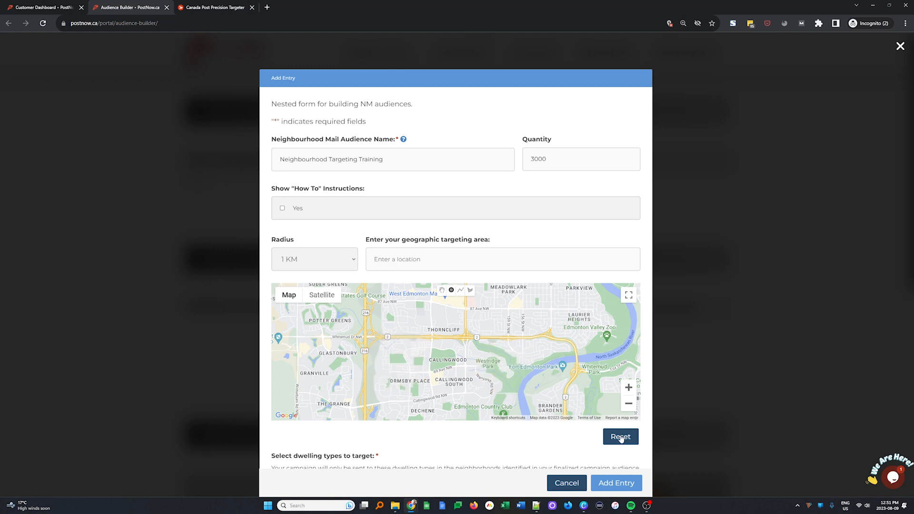
Step: Draw a ten-corner polygon around Westridge Park and close it at the starting point
click(471, 291)
scroll(496, 357, up, 2)
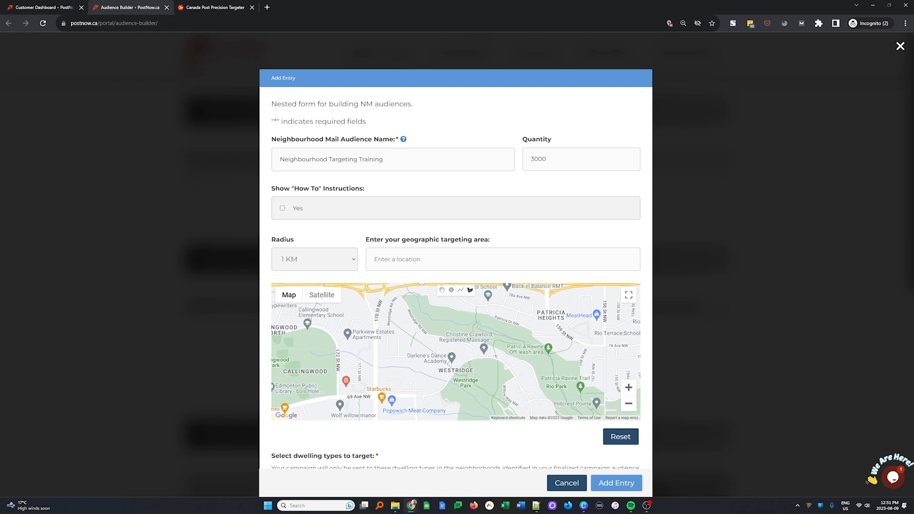
scroll(493, 381, down, 2)
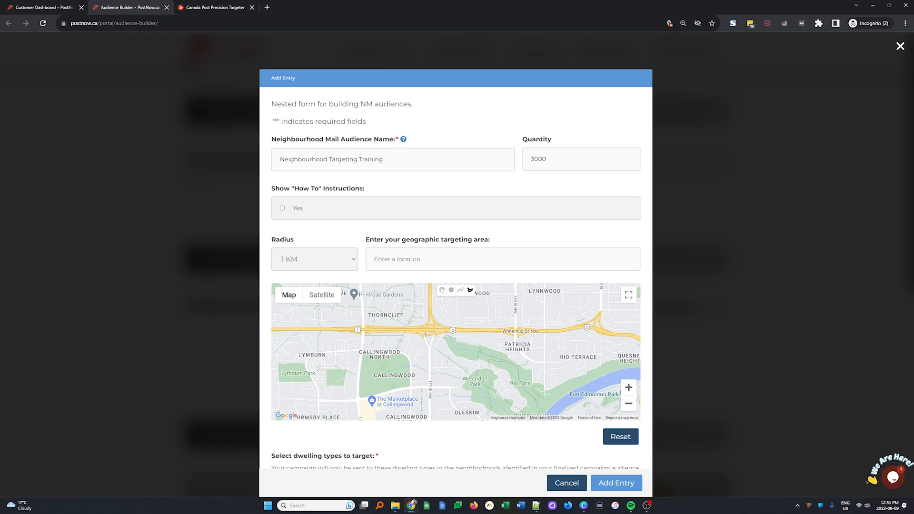
click(427, 332)
click(430, 388)
click(461, 388)
click(480, 371)
click(498, 376)
click(484, 390)
click(508, 413)
click(541, 411)
click(543, 397)
click(497, 357)
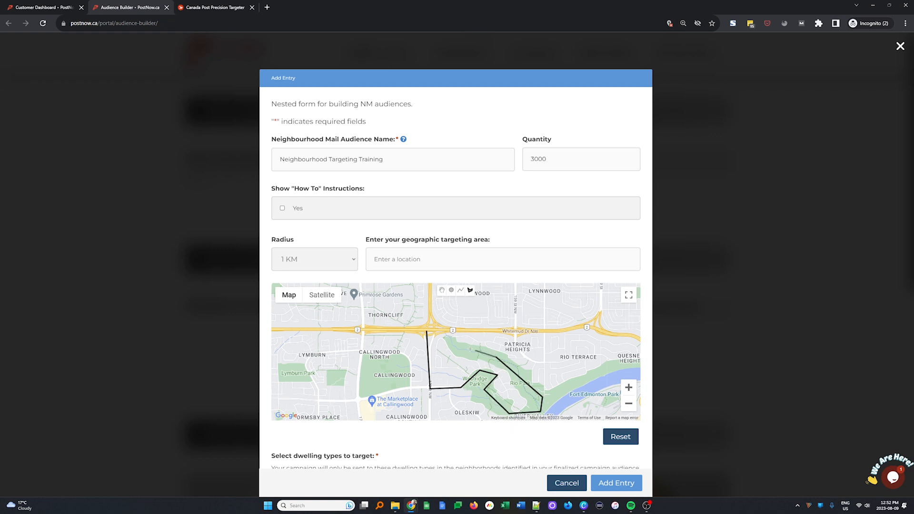
click(427, 334)
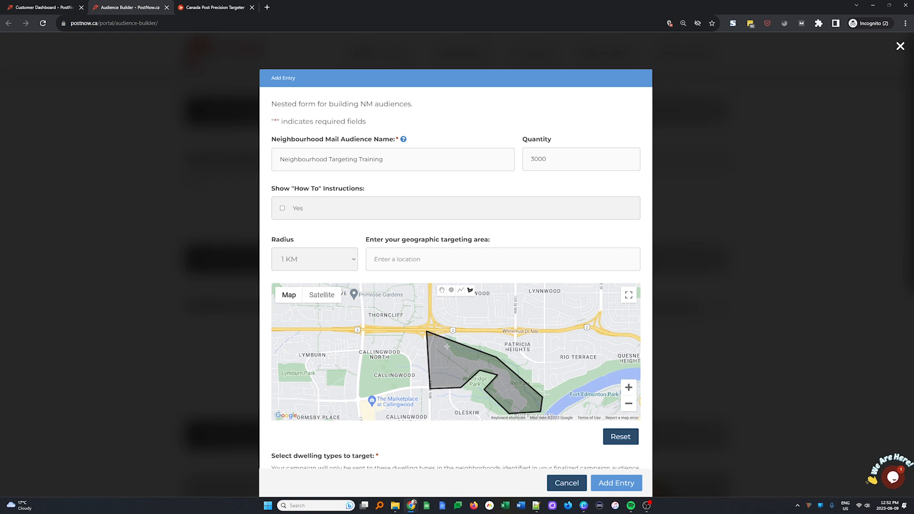
Step: Include houses as a dwelling type
scroll(461, 358, down, 1)
scroll(552, 453, down, 2)
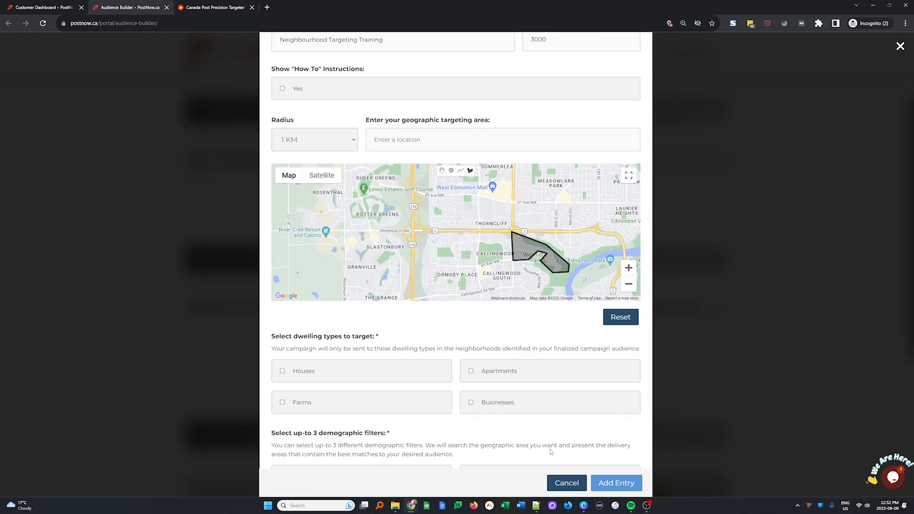
scroll(552, 452, down, 2)
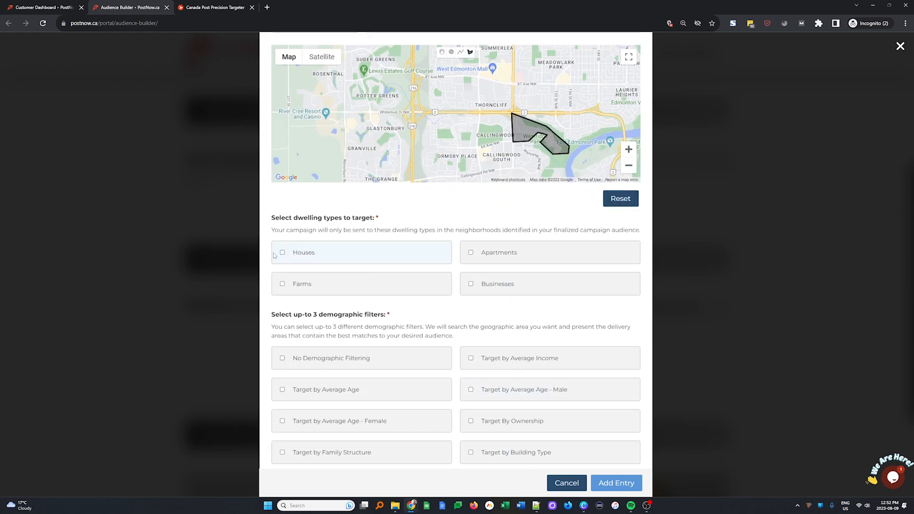
click(281, 254)
Step: Filter by average income, ticking all five ranges from $80,000 to $299,999
scroll(486, 360, down, 2)
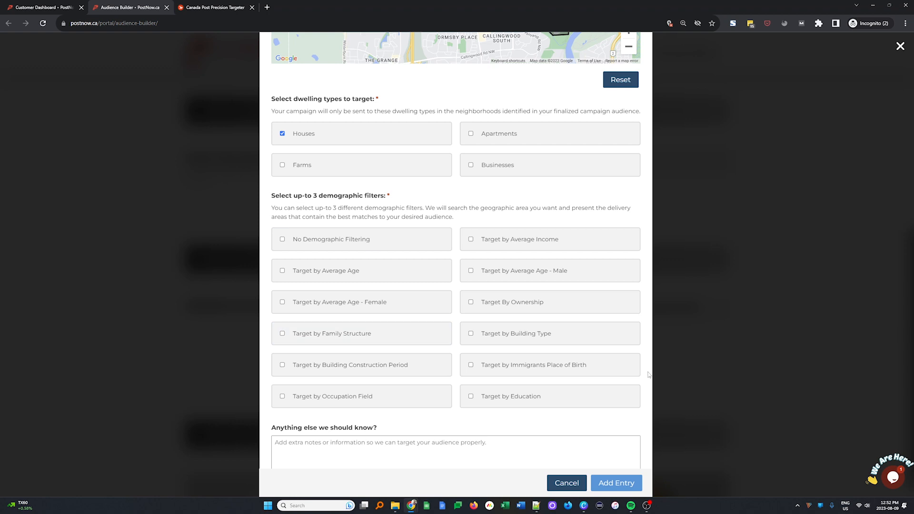
click(512, 241)
scroll(511, 241, down, 4)
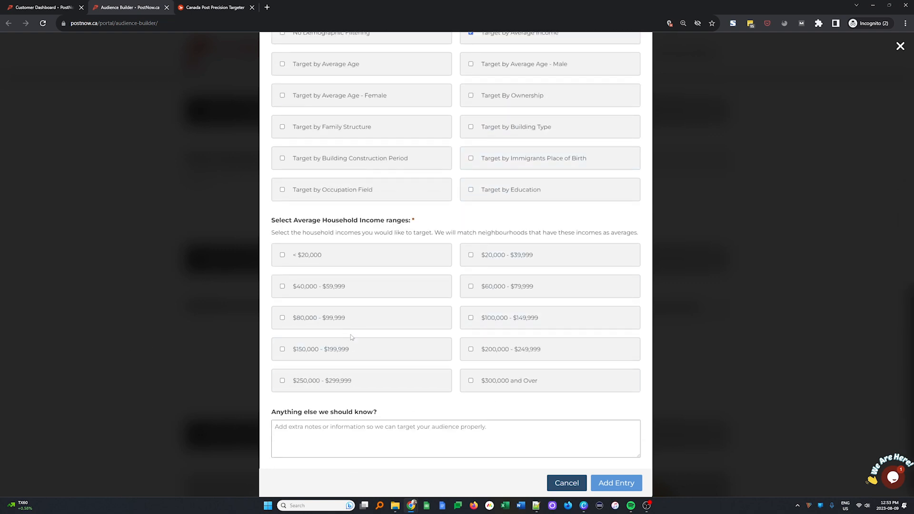
click(326, 321)
click(495, 327)
click(449, 349)
click(479, 350)
click(343, 384)
Step: Filter by construction period: Before 1960, 1961 - 1980 and 1981 - 1990
scroll(381, 376, up, 2)
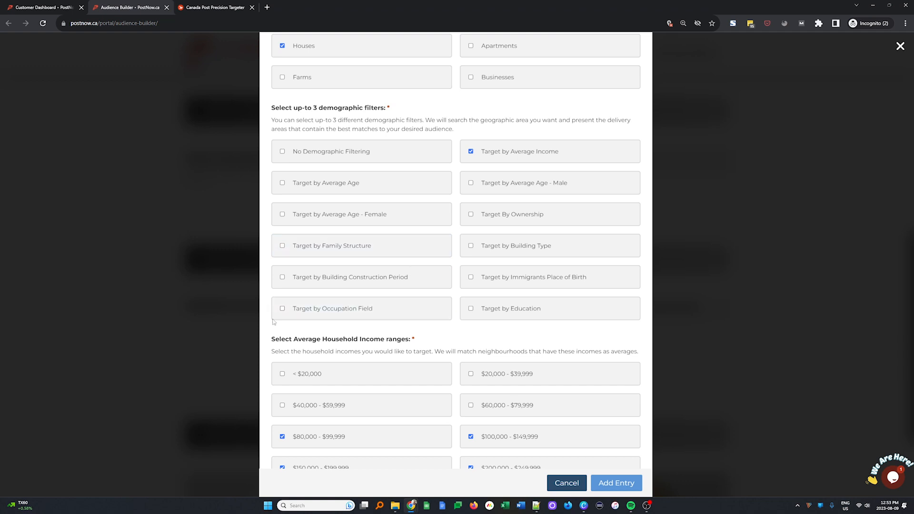
click(353, 278)
scroll(354, 281, down, 4)
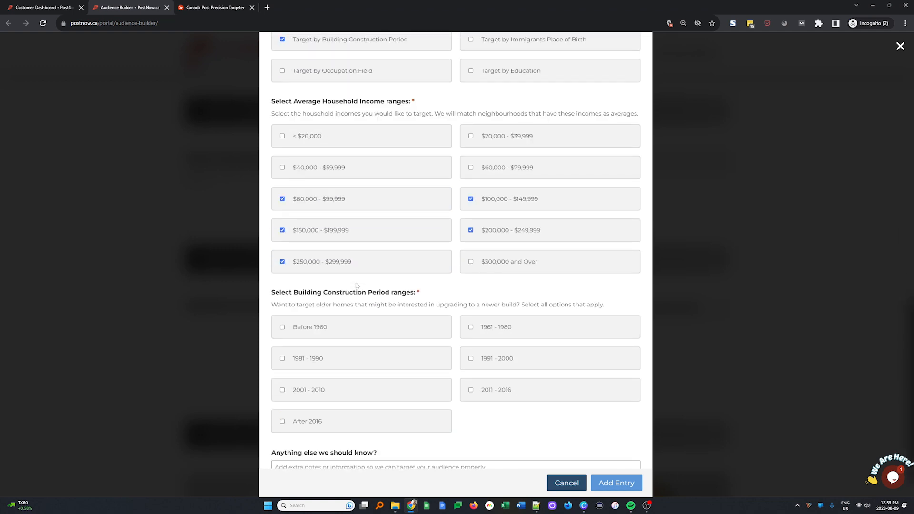
click(329, 334)
click(504, 333)
click(296, 362)
scroll(477, 412, up, 12)
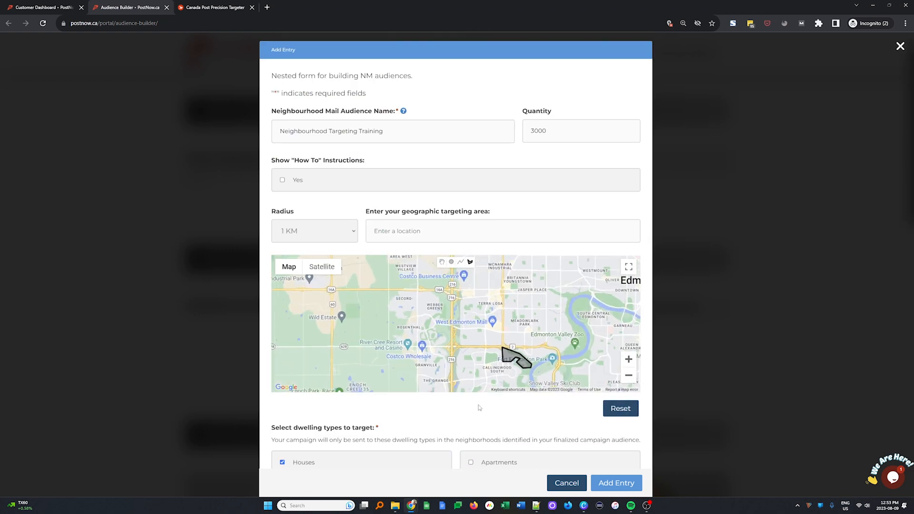
scroll(528, 363, up, 2)
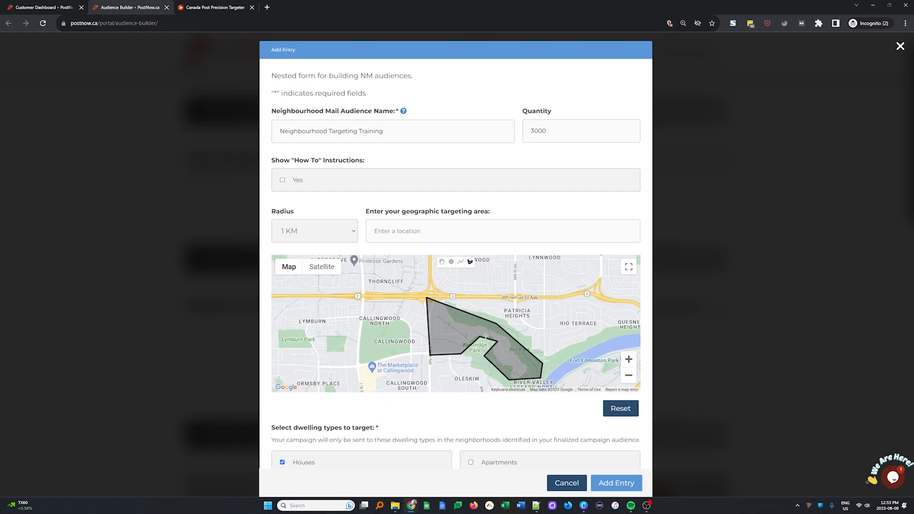
scroll(305, 418, down, 4)
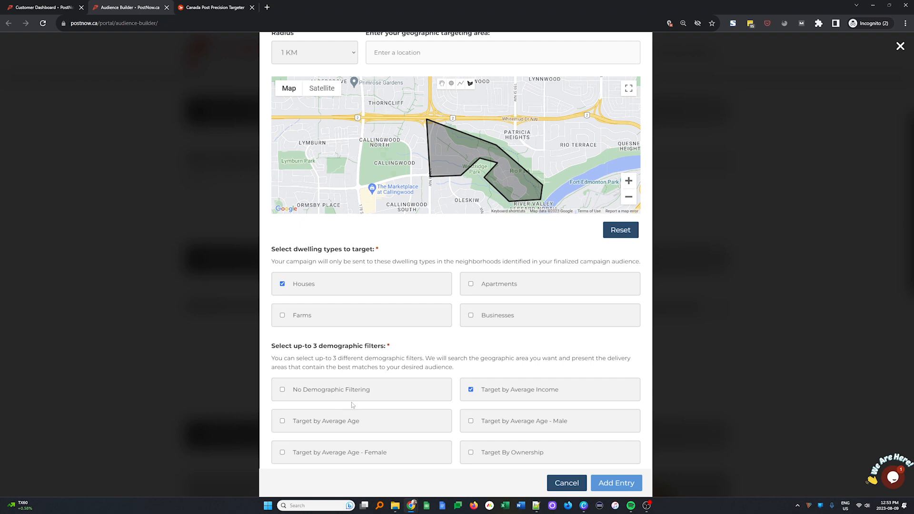
scroll(439, 387, down, 5)
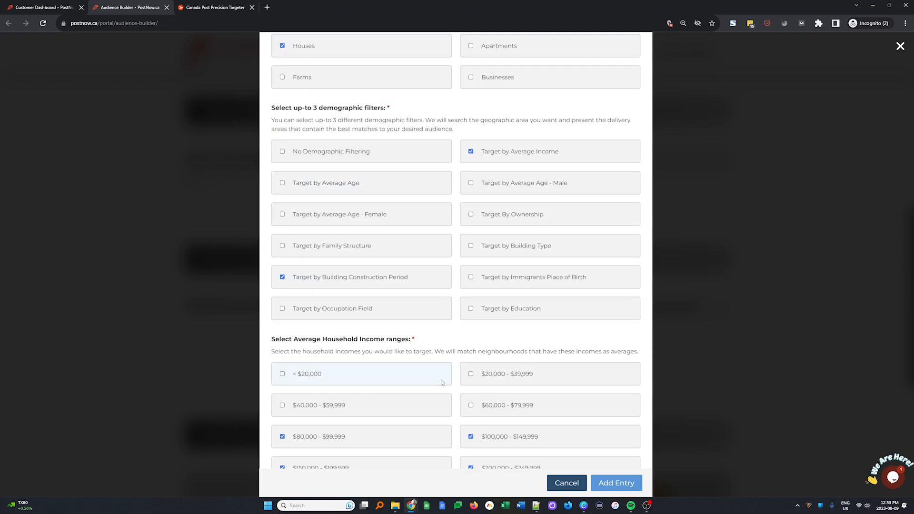
scroll(444, 384, down, 5)
scroll(445, 384, up, 12)
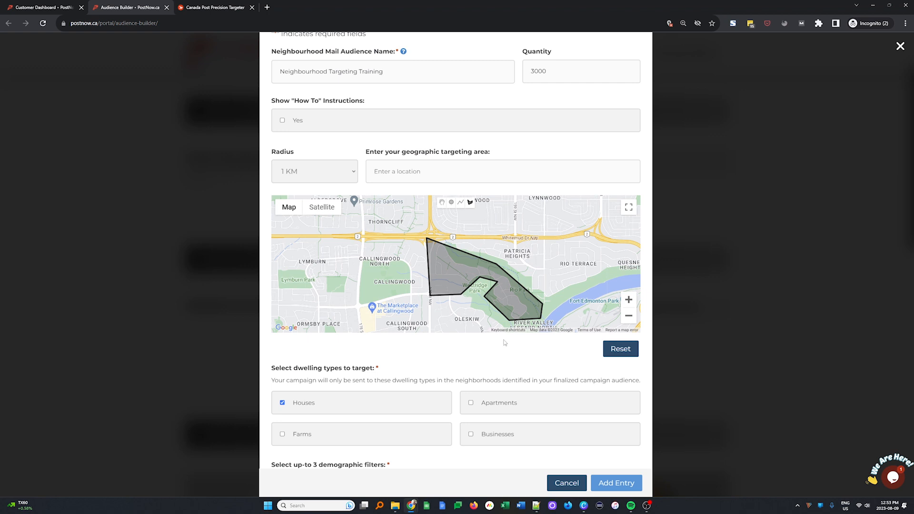
click(545, 71)
drag(546, 72, 532, 72)
scroll(509, 385, down, 8)
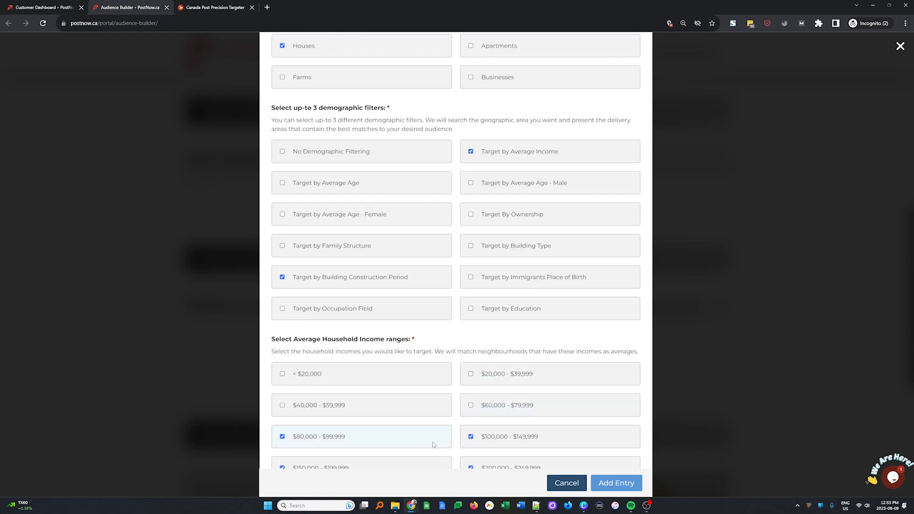
scroll(434, 445, up, 10)
click(543, 157)
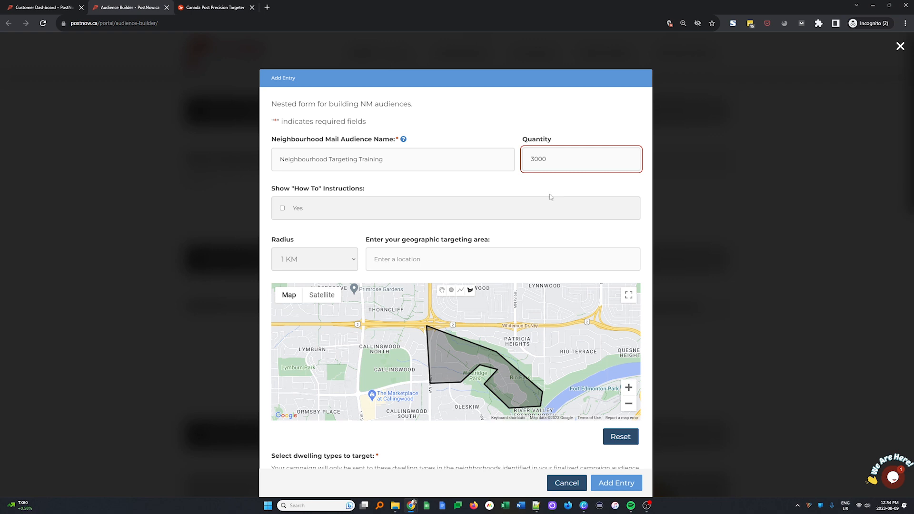
Step: Add a note describing a downsizers audience moving to smaller homes, and submit the entry
scroll(557, 261, down, 15)
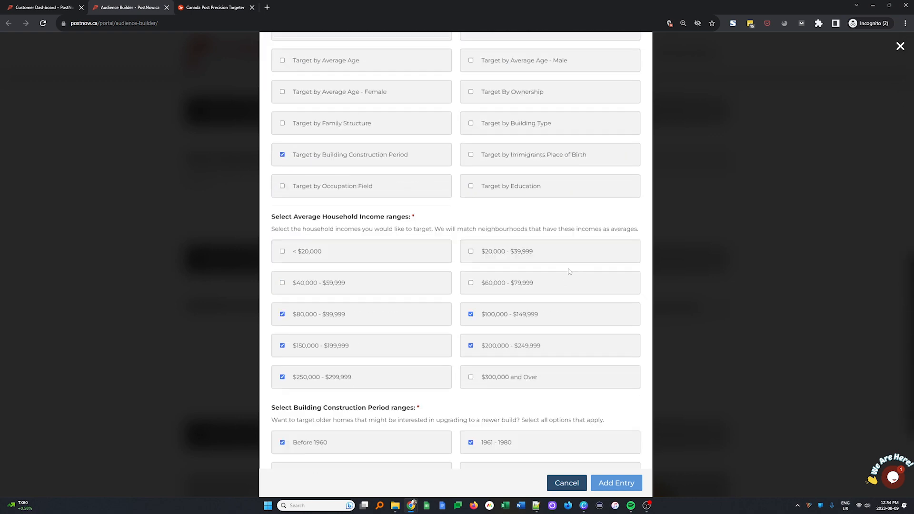
click(428, 410)
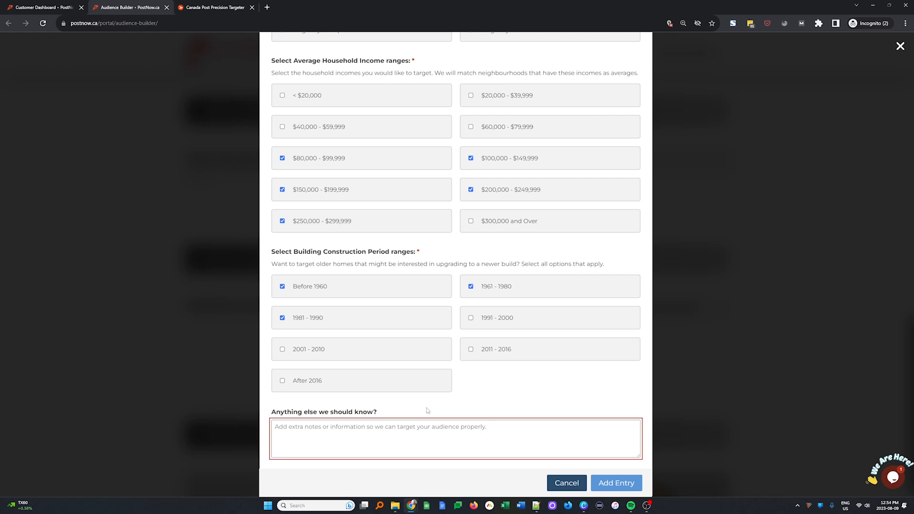
text(Thijs i)
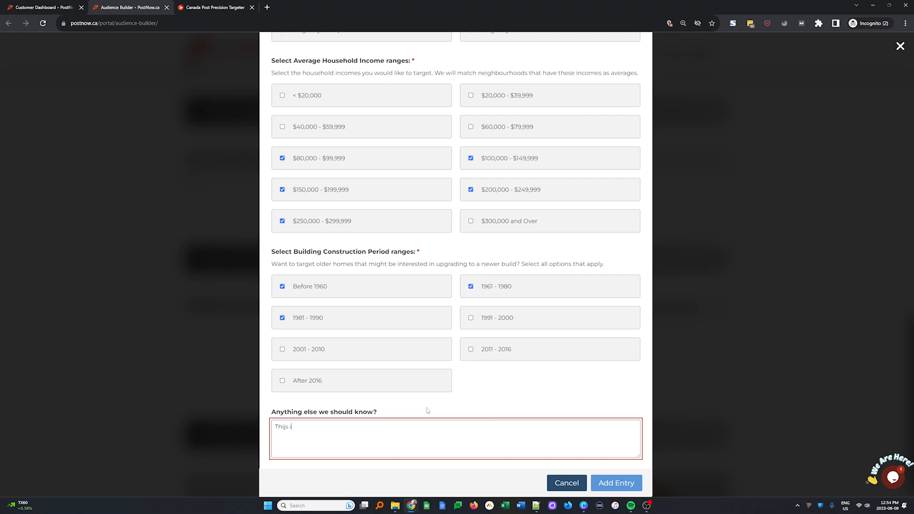
text(s a downsizers a)
text(nce.  Looking to target )
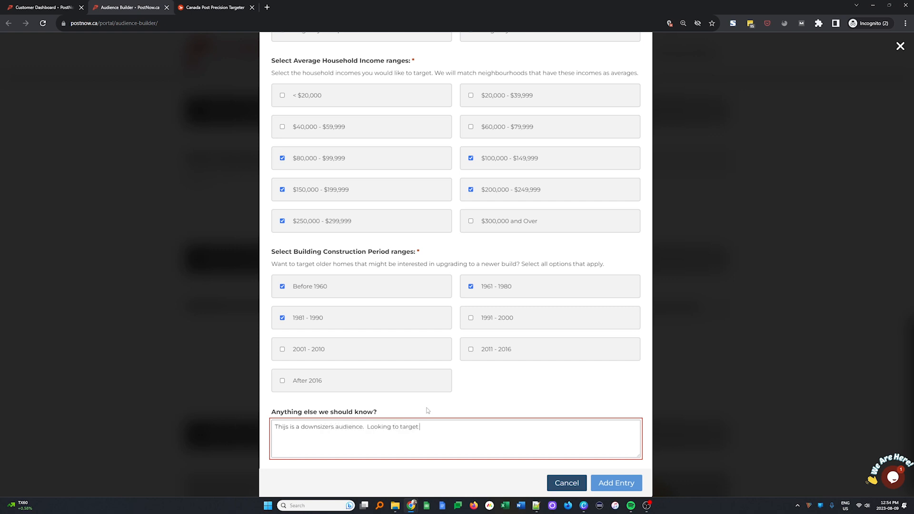
text(people that want to move out of their homes and into)
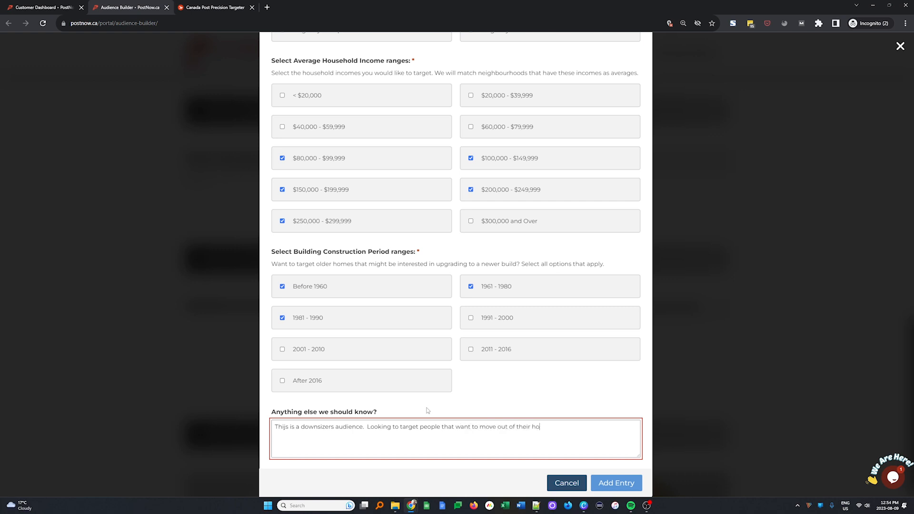
text( a smaller are.a/dwelling.)
click(609, 486)
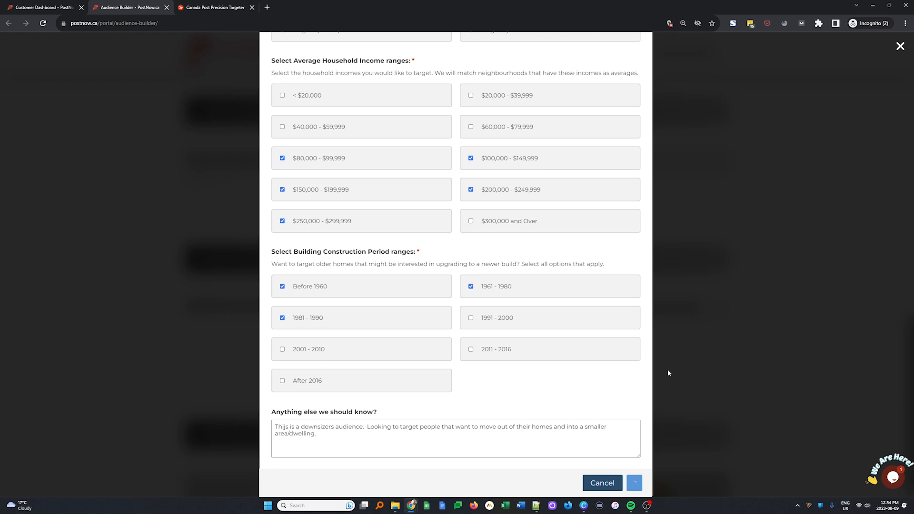
scroll(391, 390, up, 4)
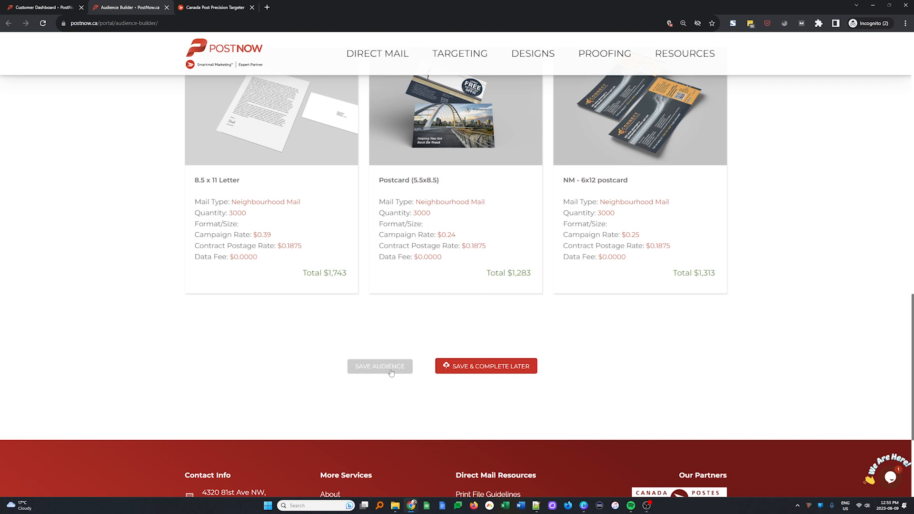
scroll(391, 373, up, 7)
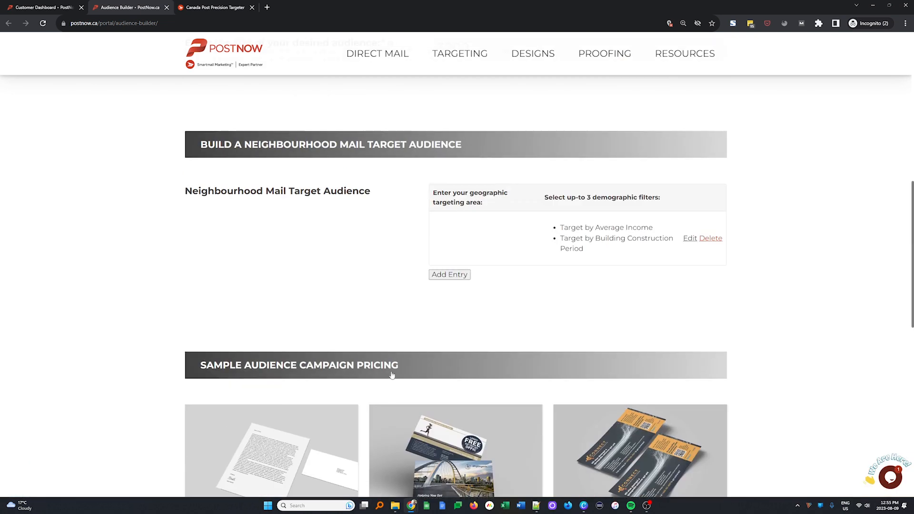
Step: Choose Postcard (5.5x8.5) pricing, $1,283 for 3000 pieces, and save the audience
scroll(539, 247, up, 8)
scroll(524, 214, down, 15)
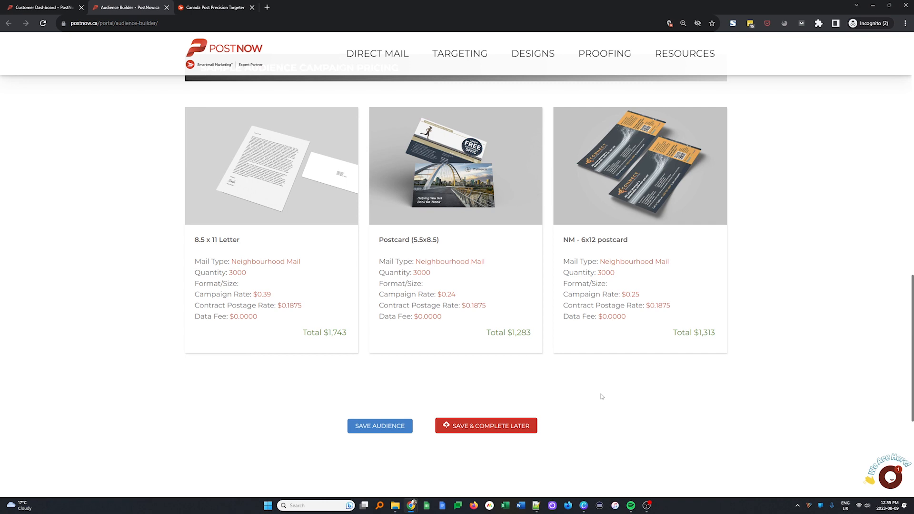
drag(431, 273, 379, 273)
click(444, 276)
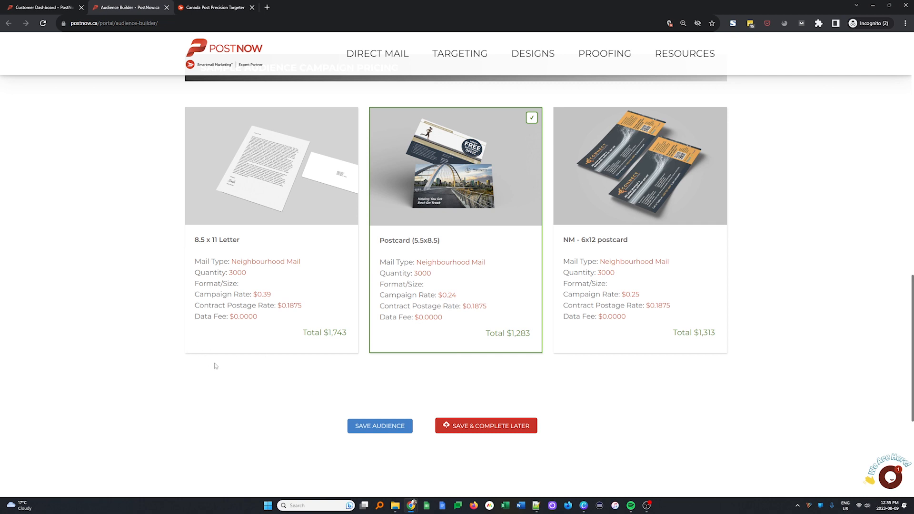
click(388, 428)
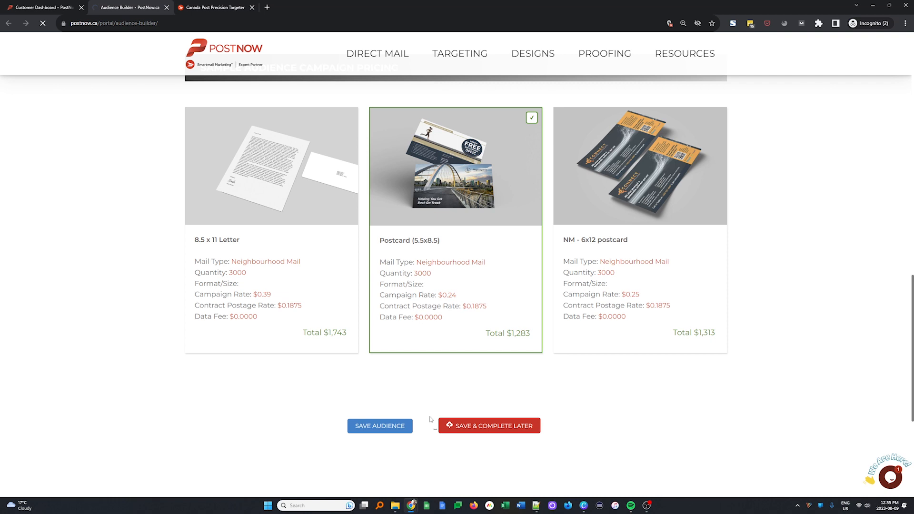
Step: Check My Audiences in a new tab lists Neighbourhood Targeting Training, then return to the builder
mouse_move(465, 50)
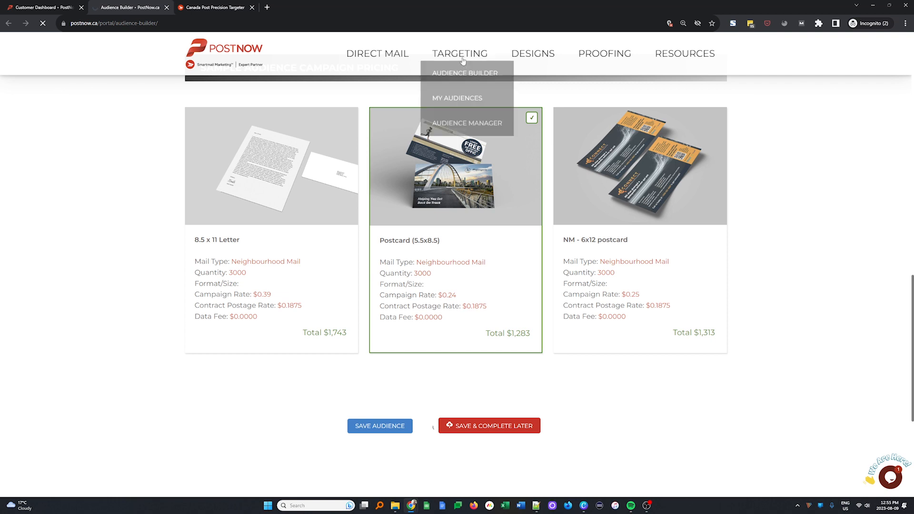
middle_click(454, 105)
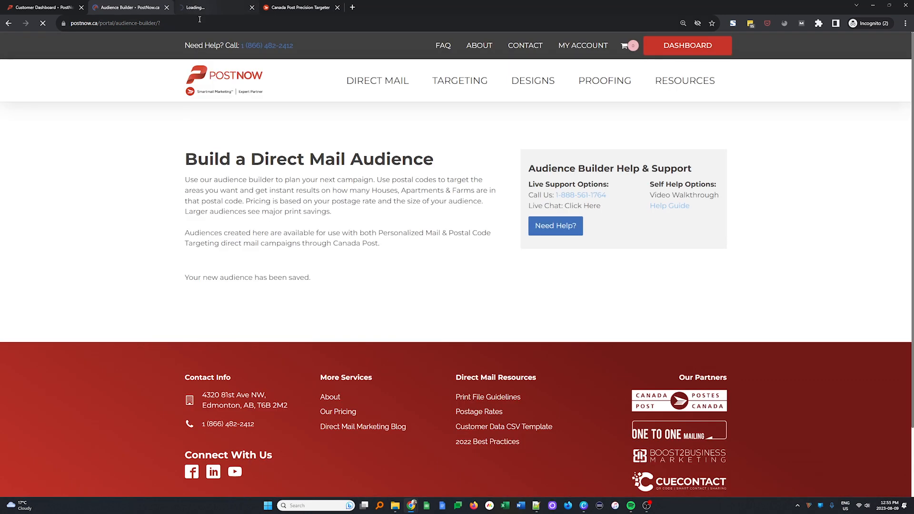
click(207, 7)
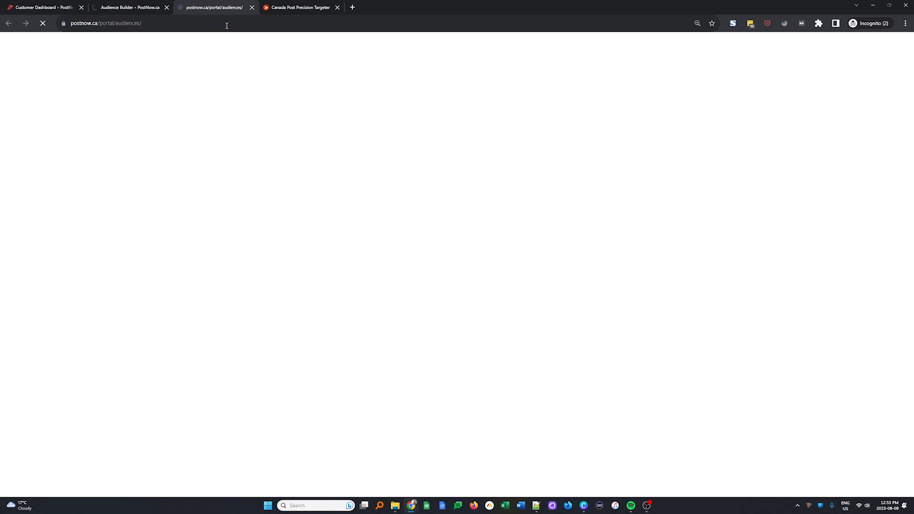
scroll(109, 457, down, 1)
scroll(109, 458, down, 2)
scroll(78, 437, up, 3)
scroll(126, 386, down, 3)
scroll(127, 387, down, 10)
scroll(143, 365, up, 3)
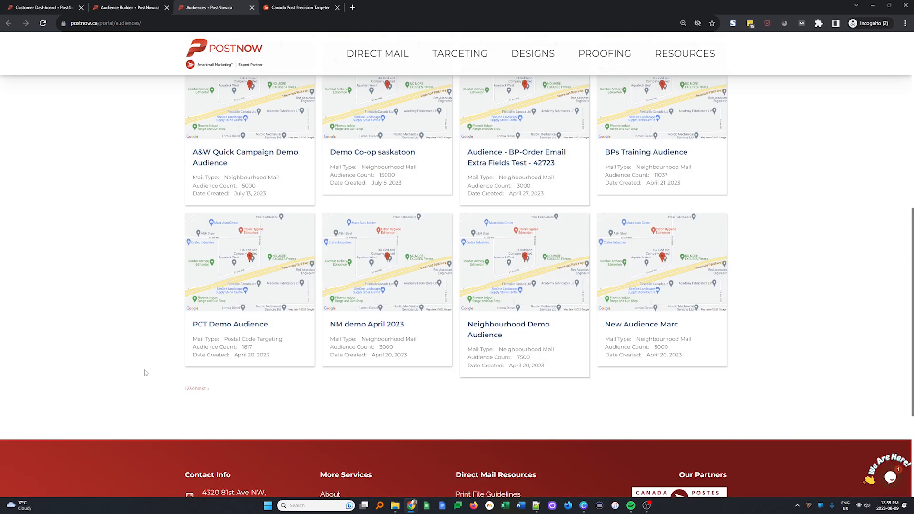
scroll(146, 374, up, 9)
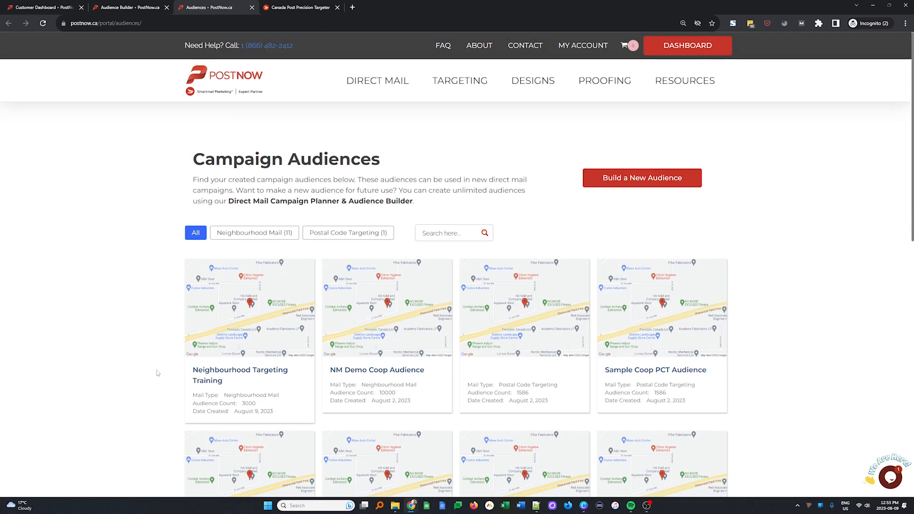
key(ctrl+shift+Tab)
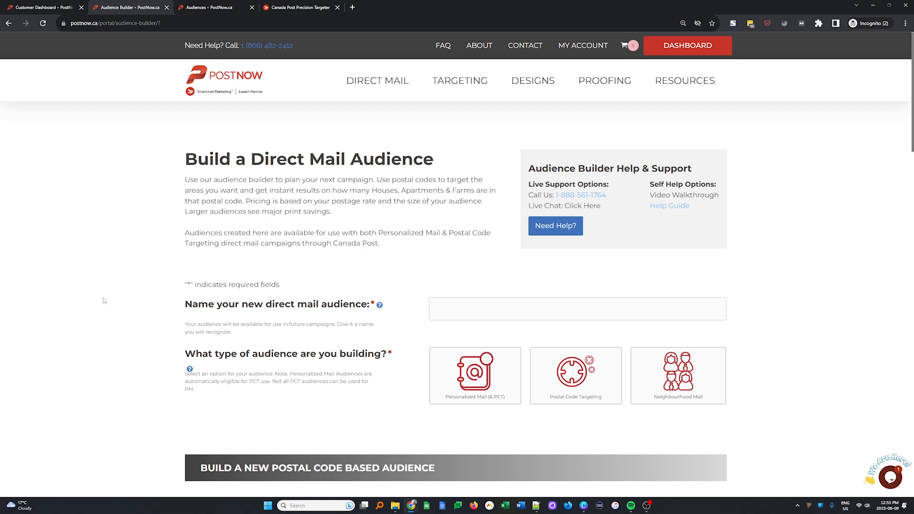
Step: Create a Neighbourhood Mail audience named 'Upsizers (callingword to westridge)' with a desired size of 3000
click(708, 386)
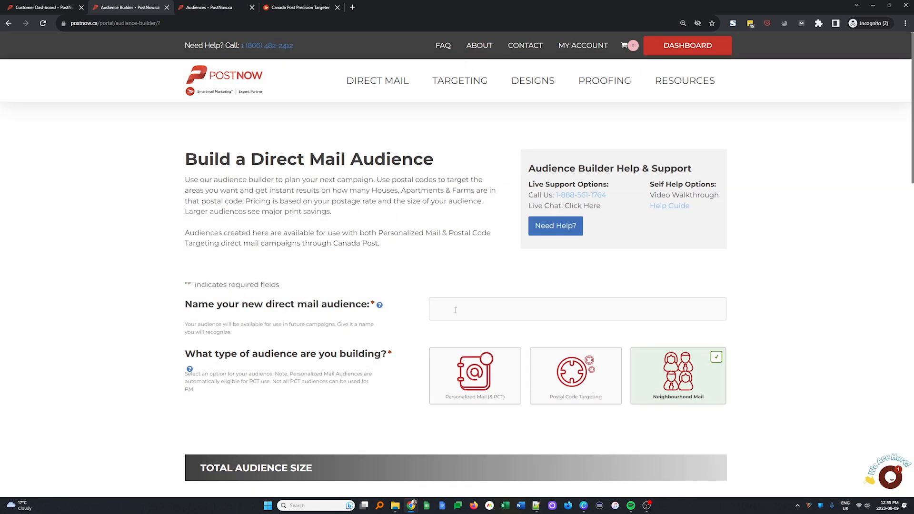
click(450, 313)
text(Up)
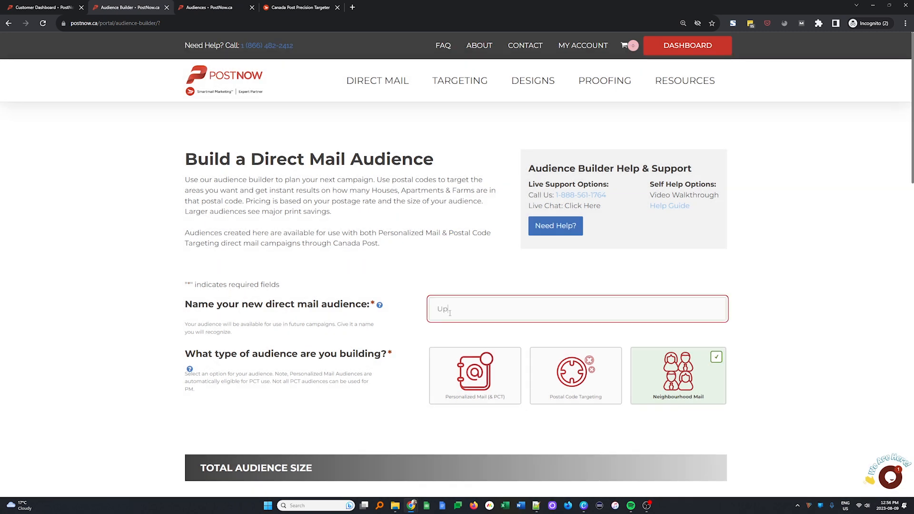
text(sizers (callingwor)
text(d to westridge))
scroll(451, 313, down, 5)
click(506, 278)
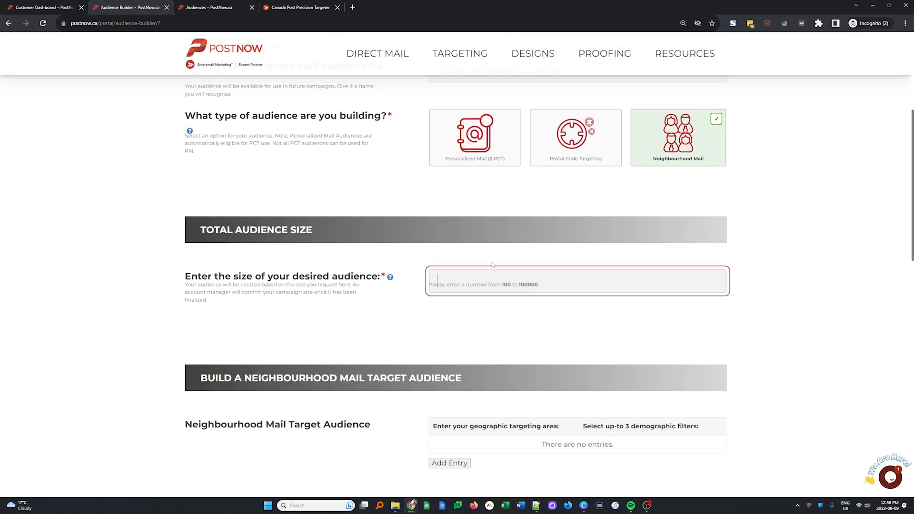
text(3000)
scroll(499, 412, down, 4)
Step: Add a neighbourhood targeting entry and centre its map on Callingwood
click(448, 286)
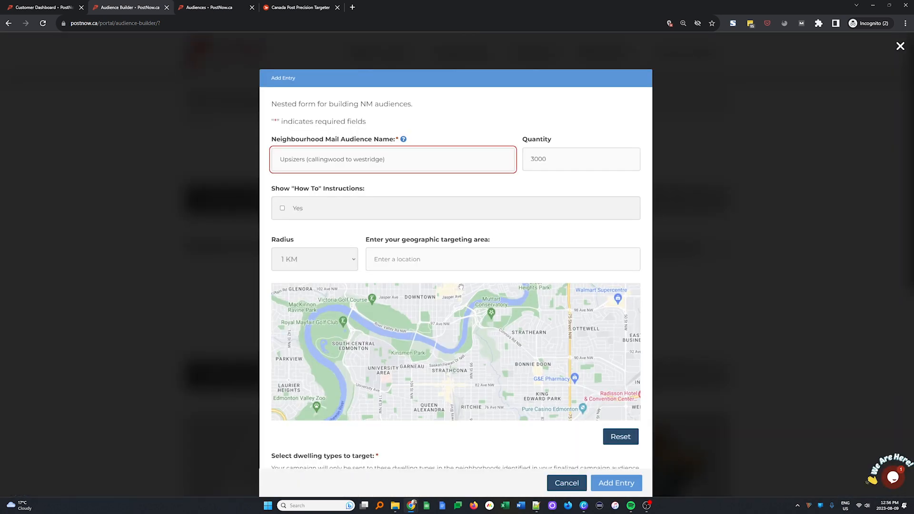
drag(294, 386, 503, 328)
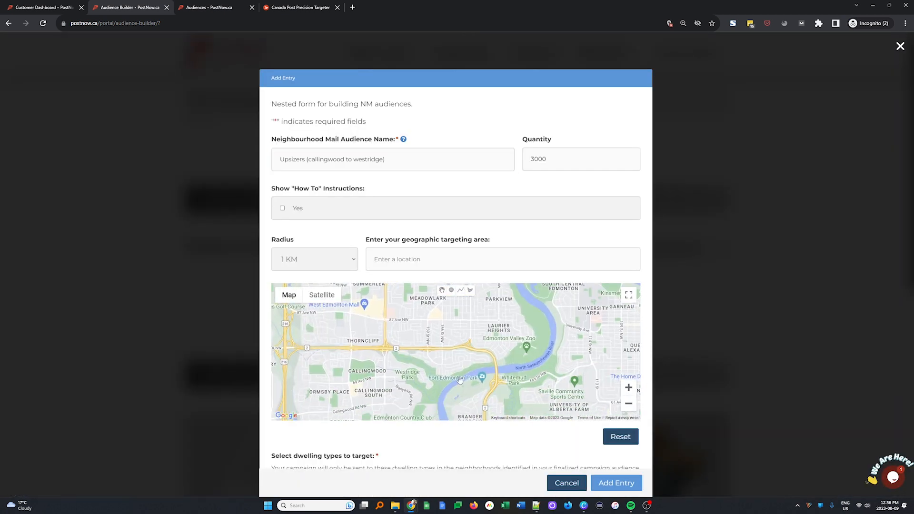
drag(462, 379, 547, 330)
scroll(524, 346, up, 1)
drag(392, 301, 538, 340)
scroll(537, 341, up, 1)
scroll(559, 370, down, 1)
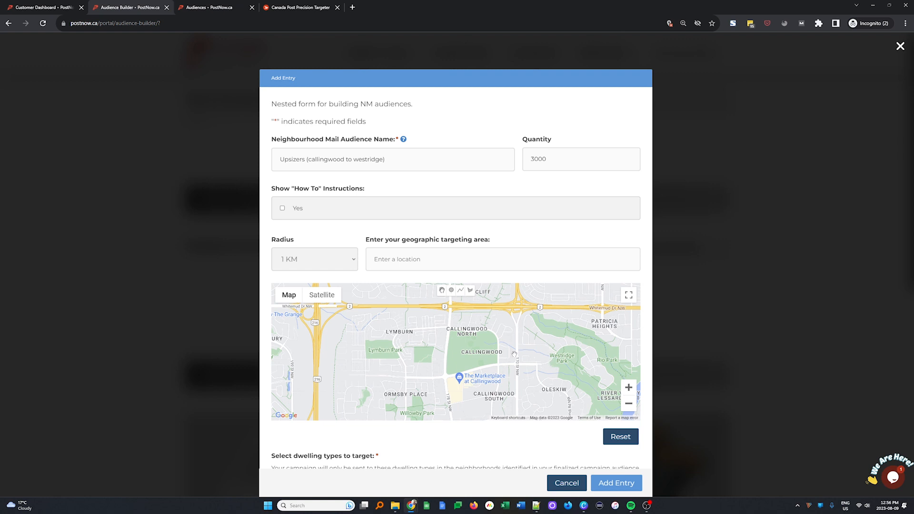
drag(501, 366, 500, 344)
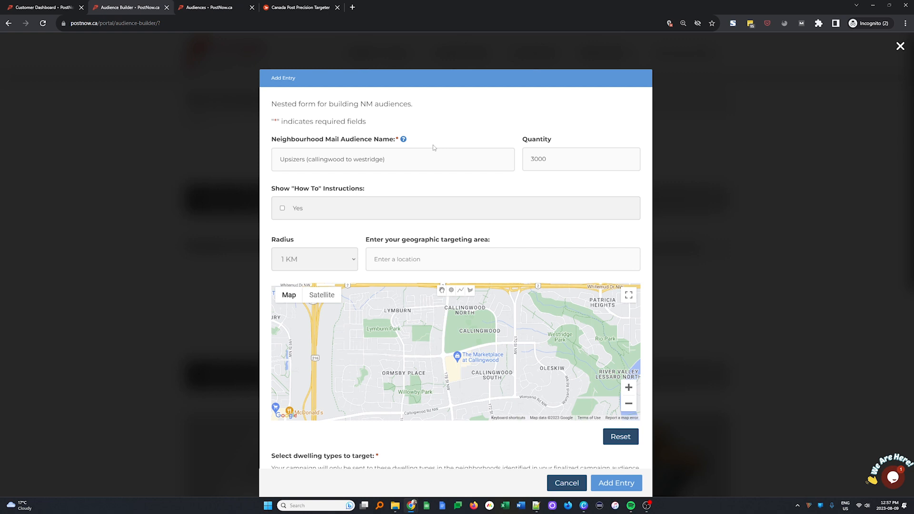
drag(439, 336, 441, 353)
Step: Outline Callingwood with a four-corner polygon and set Apartments as the dwelling type
click(470, 290)
click(451, 308)
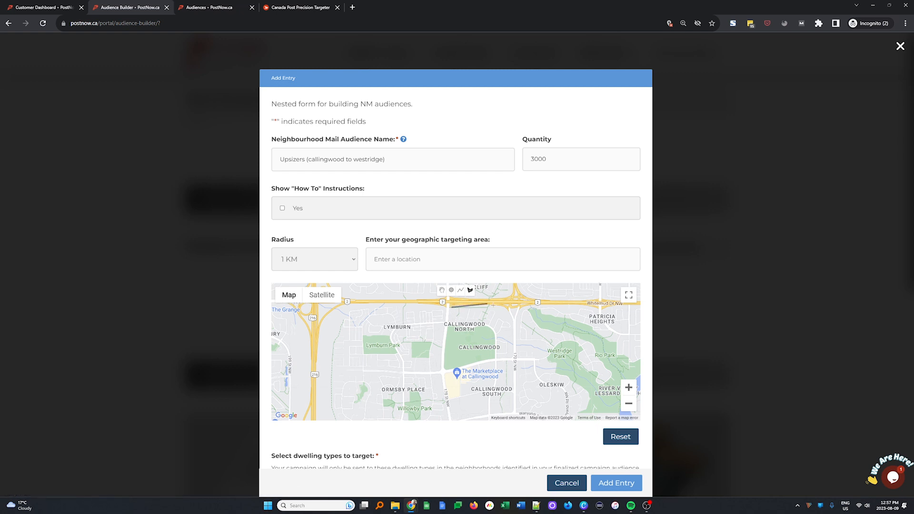
click(521, 303)
click(515, 413)
click(451, 418)
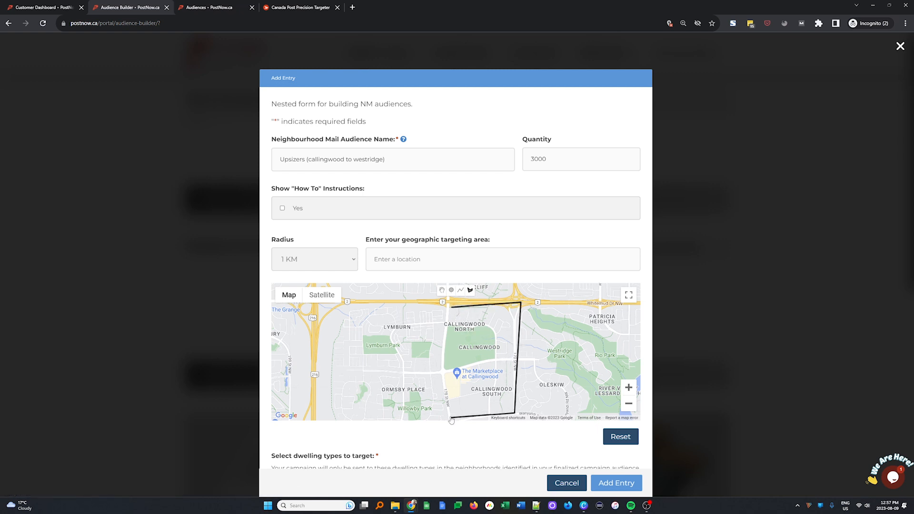
click(452, 309)
scroll(301, 379, down, 1)
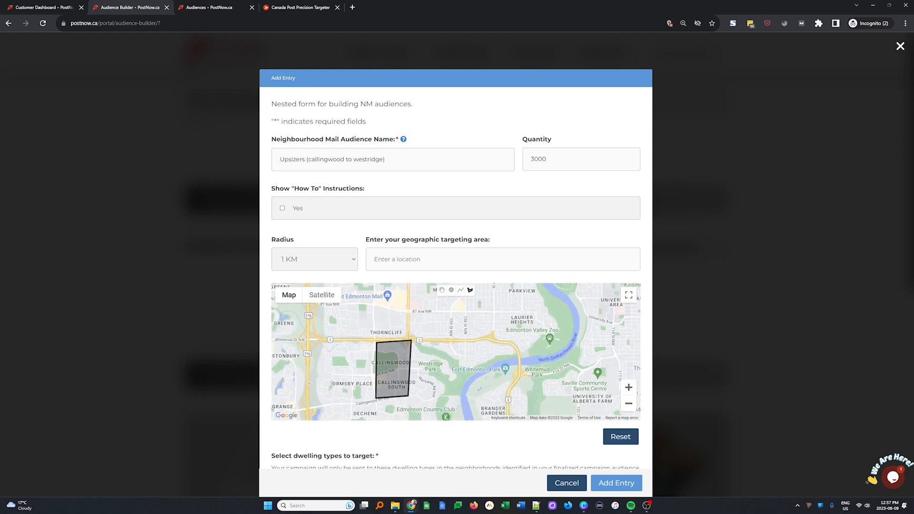
scroll(419, 453, down, 5)
click(511, 255)
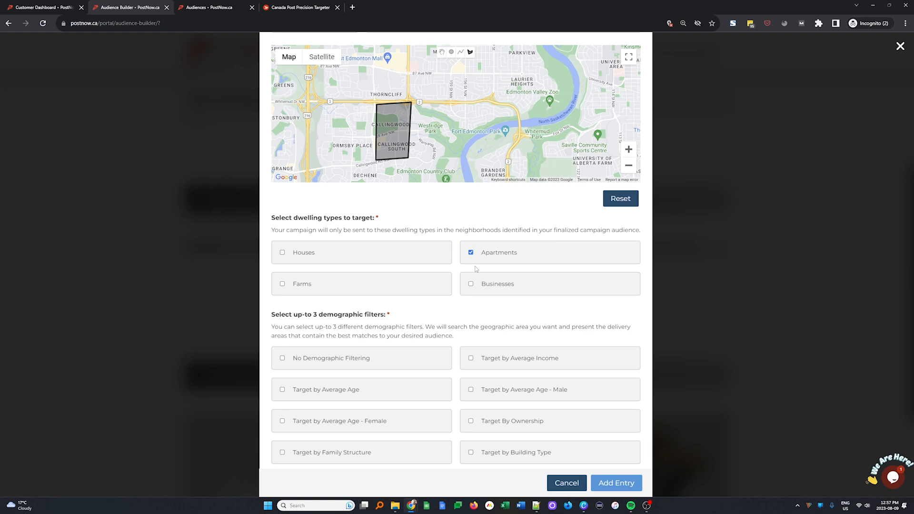
Step: Target families with children at home and add the note 'Upsizers audience from Callingwood to Westridge'
scroll(524, 334, down, 1)
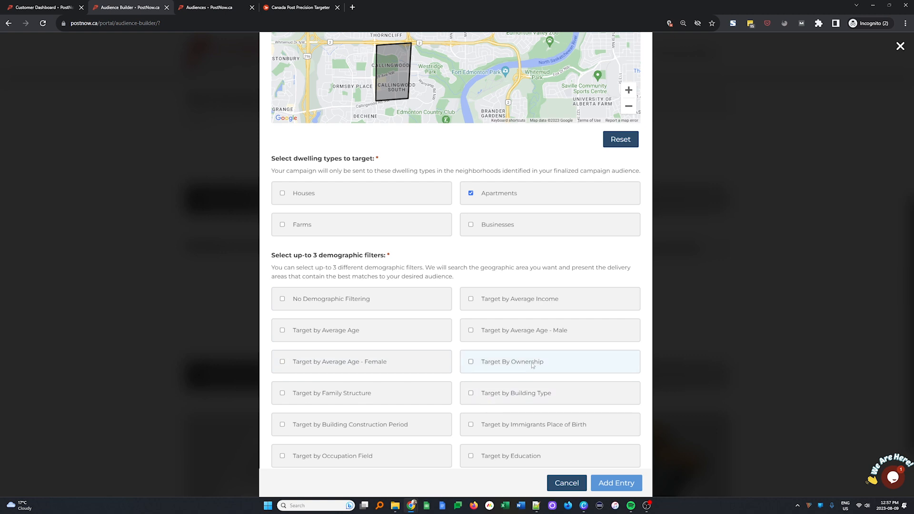
click(358, 395)
scroll(500, 332, up, 6)
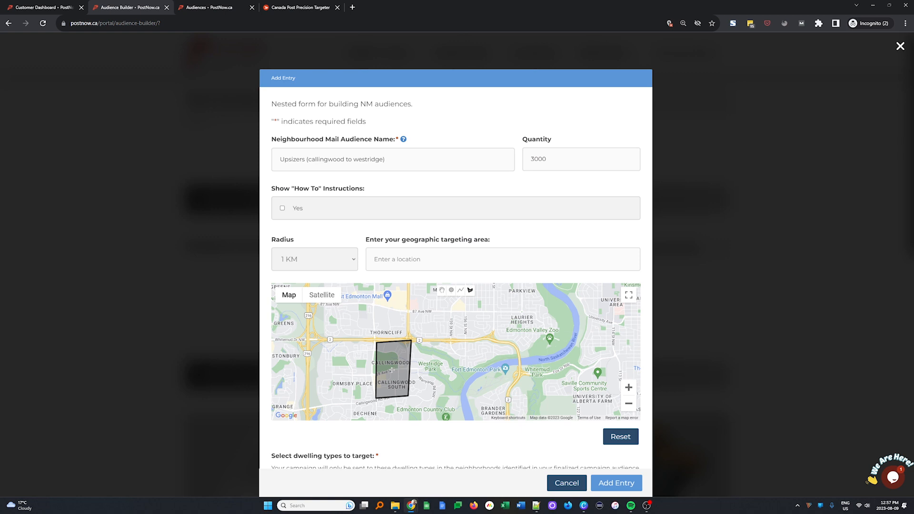
scroll(393, 368, down, 1)
scroll(403, 443, down, 7)
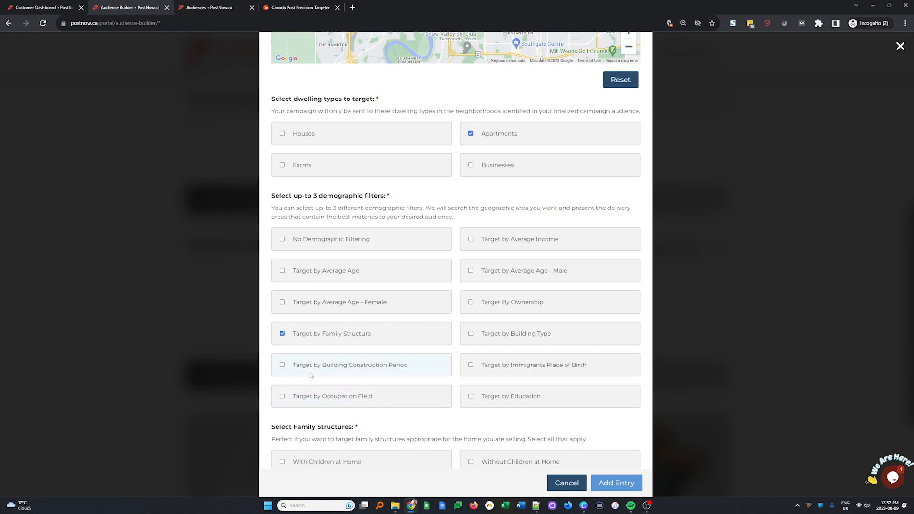
scroll(311, 376, down, 3)
click(363, 327)
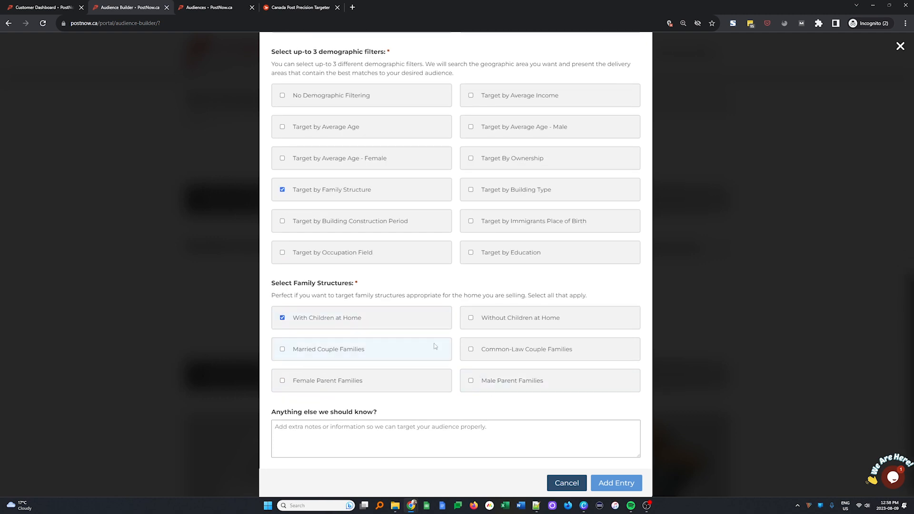
click(445, 436)
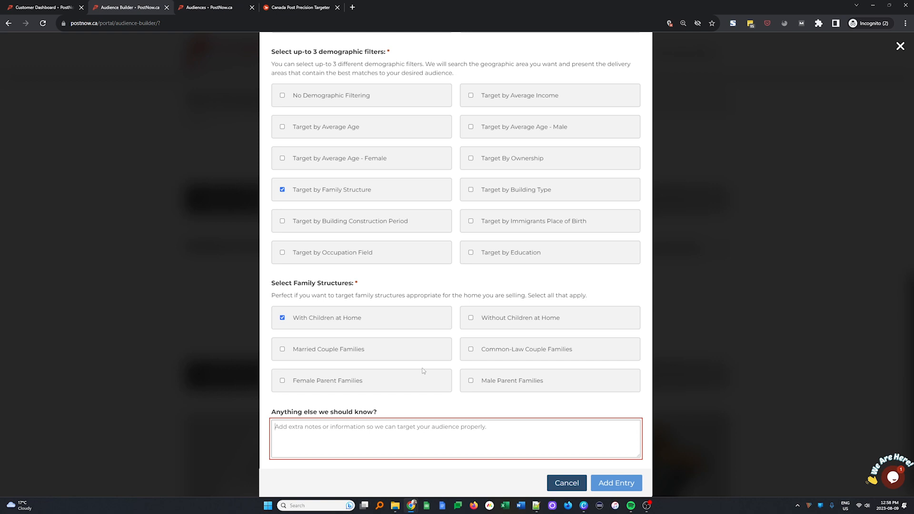
text(Upsizers au)
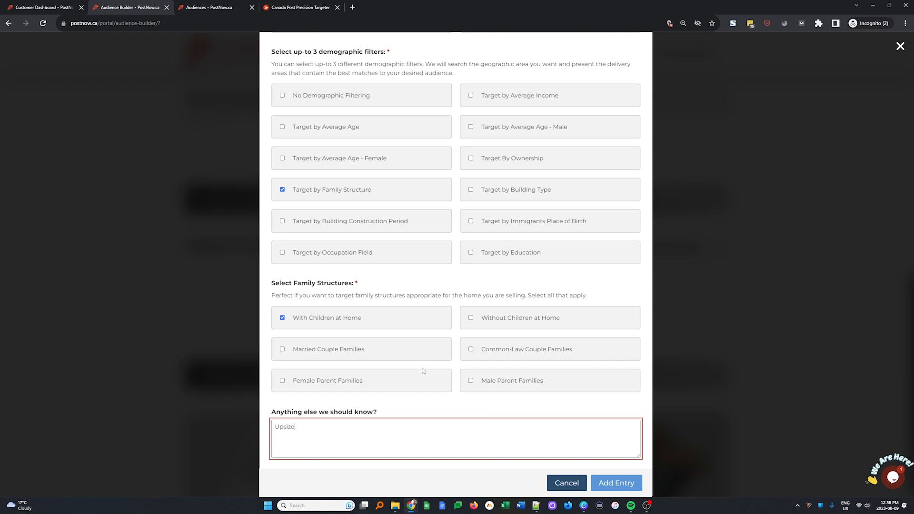
text(dience from Callingwood to Westridge)
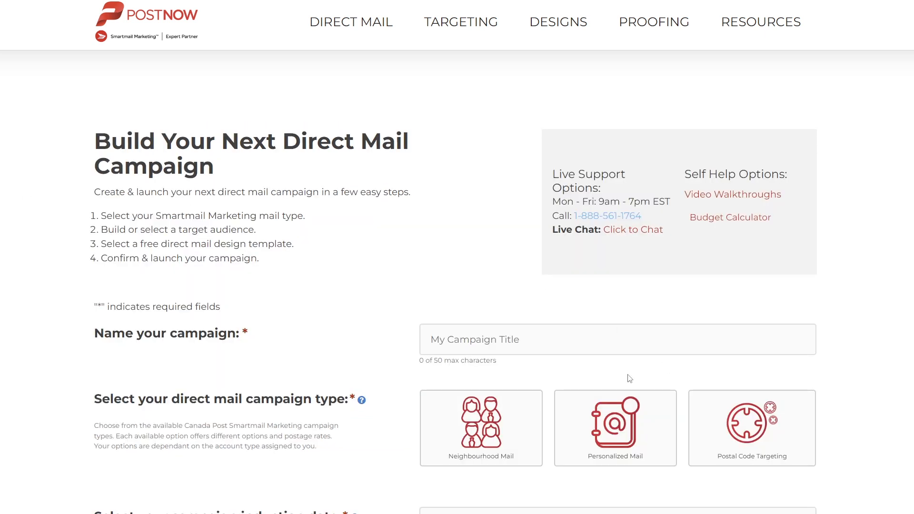
Step: Make the campaign Neighbourhood Mail using one of the existing built audiences
scroll(498, 372, down, 3)
click(498, 300)
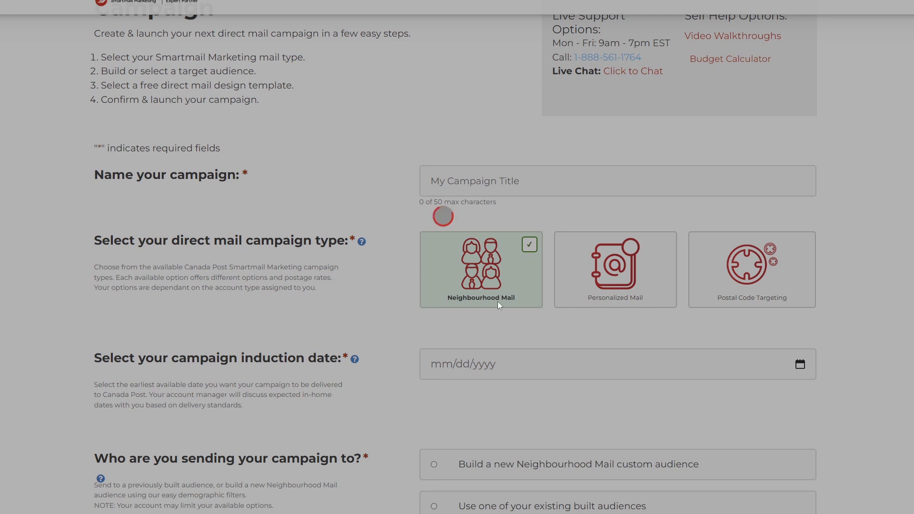
scroll(497, 301, down, 3)
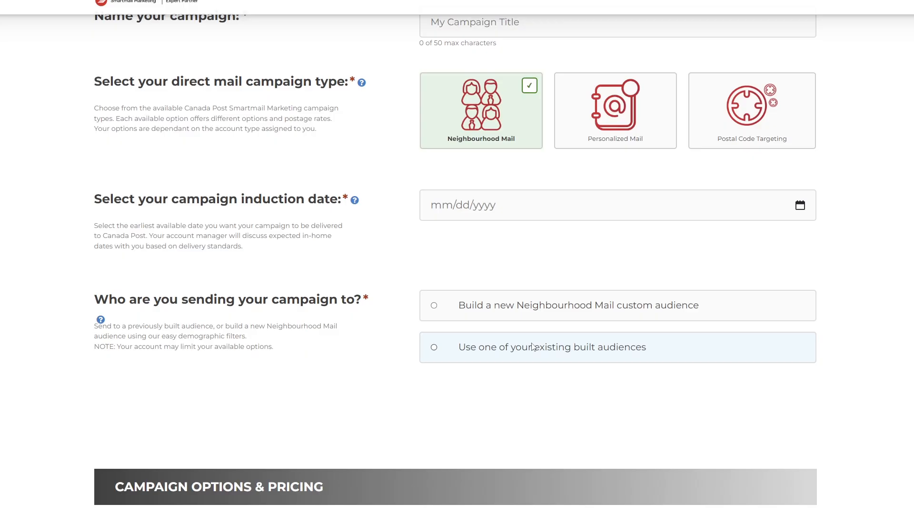
click(531, 350)
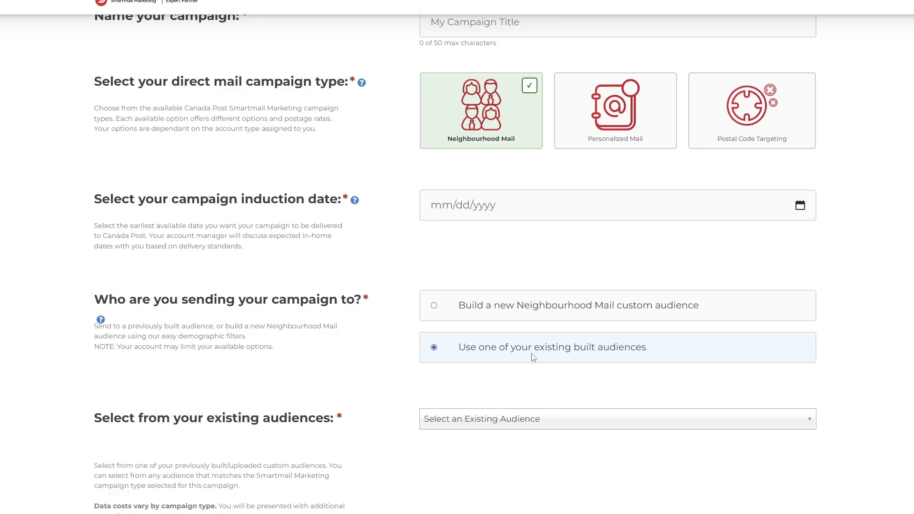
Step: Search the saved audiences and select Upsizers (callingwood to westridge), filling 3000 households
scroll(533, 357, down, 5)
click(543, 183)
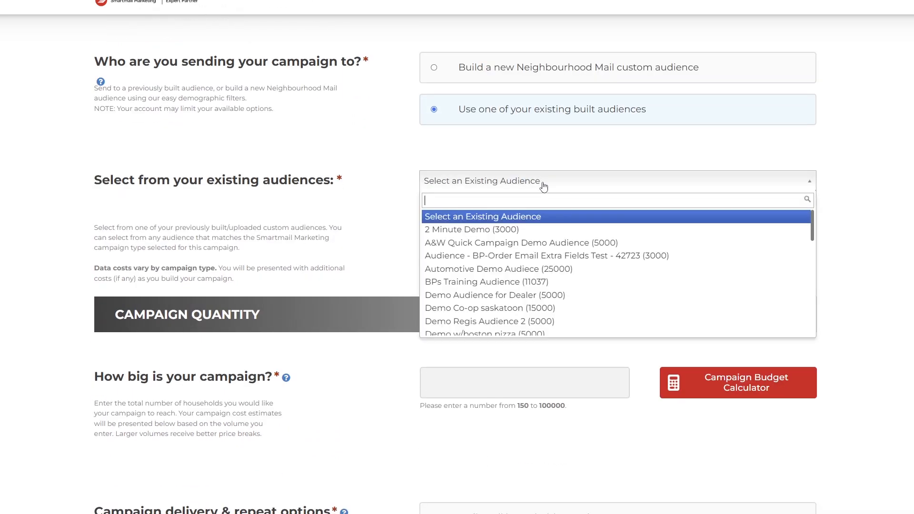
text(ups)
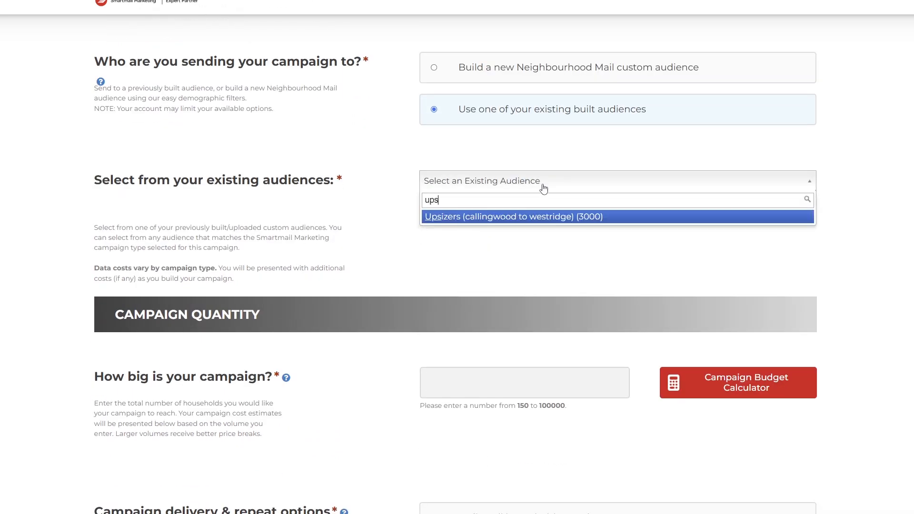
click(554, 229)
click(567, 186)
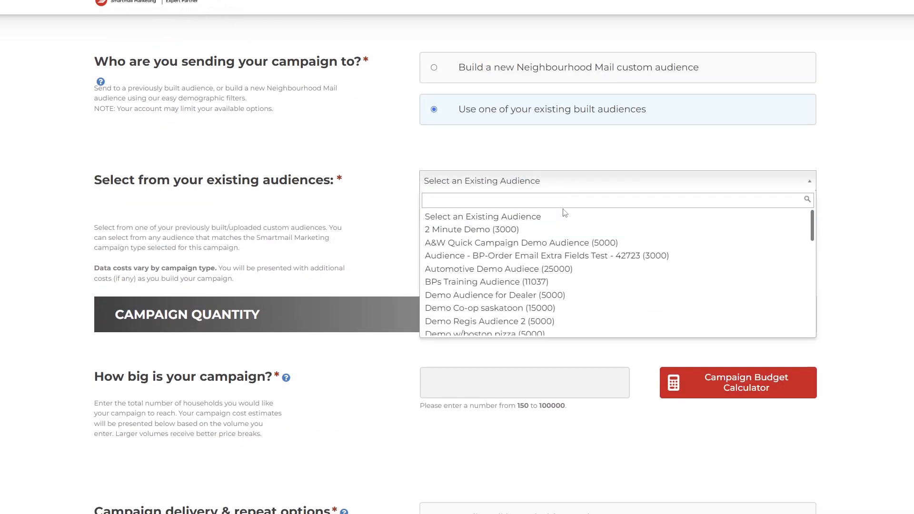
text(up)
click(569, 216)
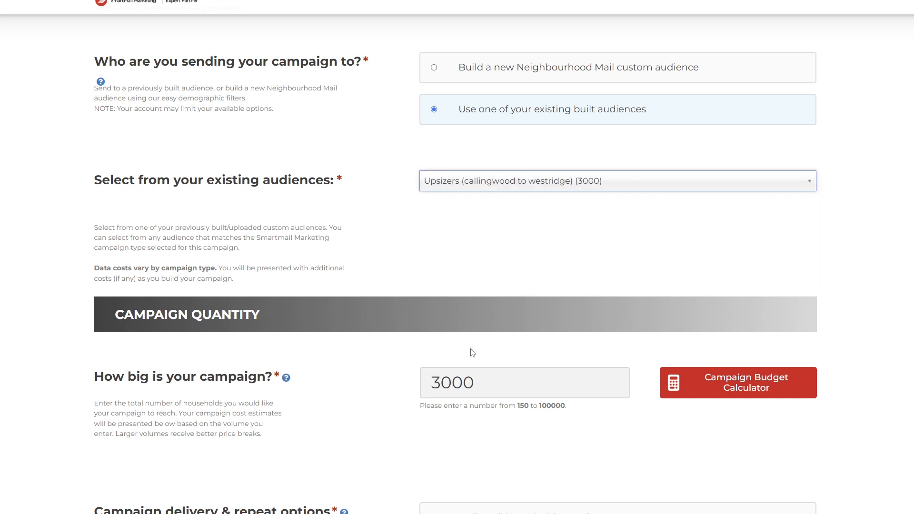
scroll(474, 353, down, 3)
scroll(505, 405, down, 8)
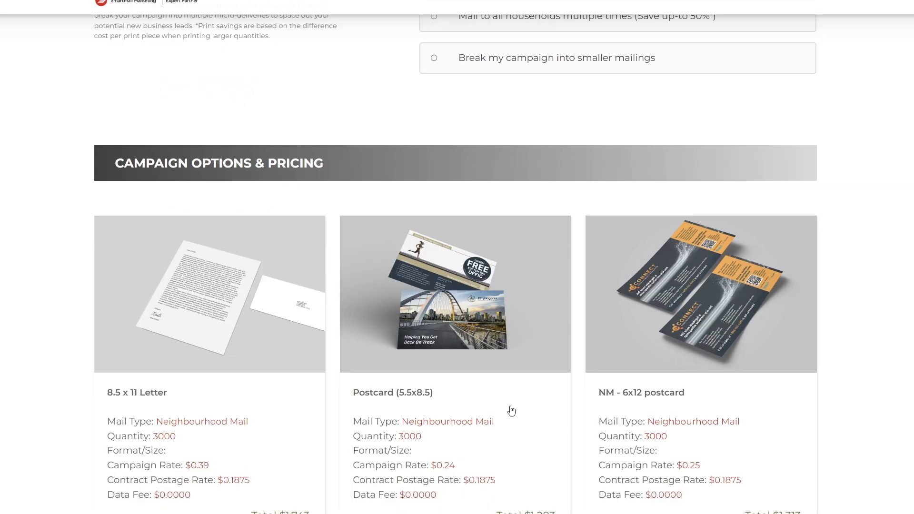
Step: Choose the 5.5x8.5 Postcard with the Mortgage Broker template from the gallery
click(511, 320)
scroll(510, 317, down, 5)
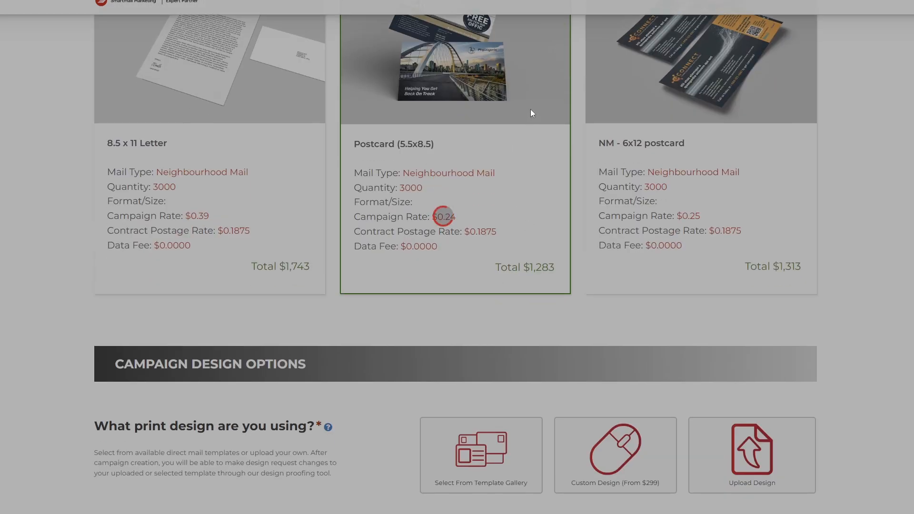
scroll(402, 398, down, 2)
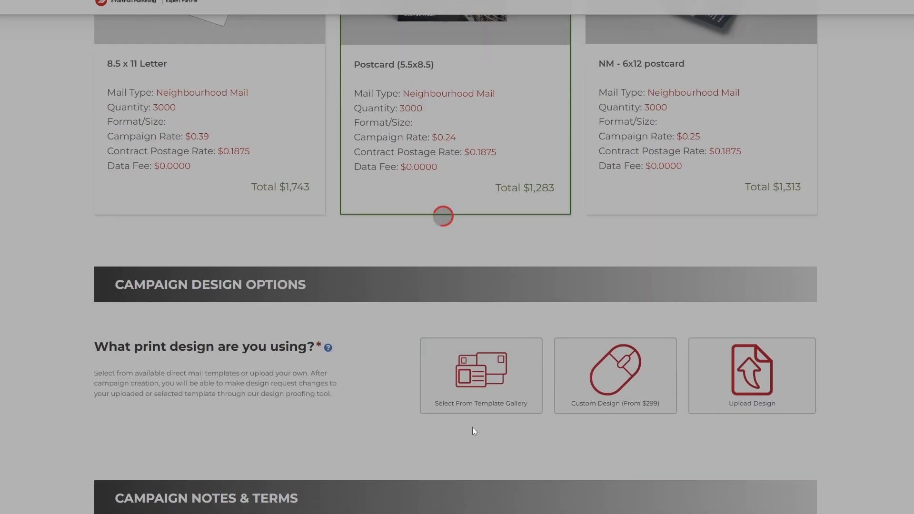
click(479, 407)
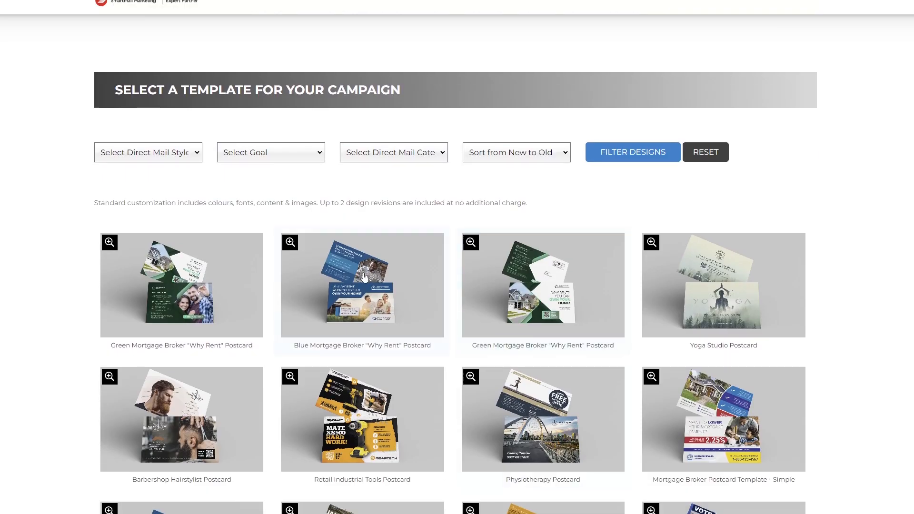
click(365, 277)
scroll(364, 277, down, 2)
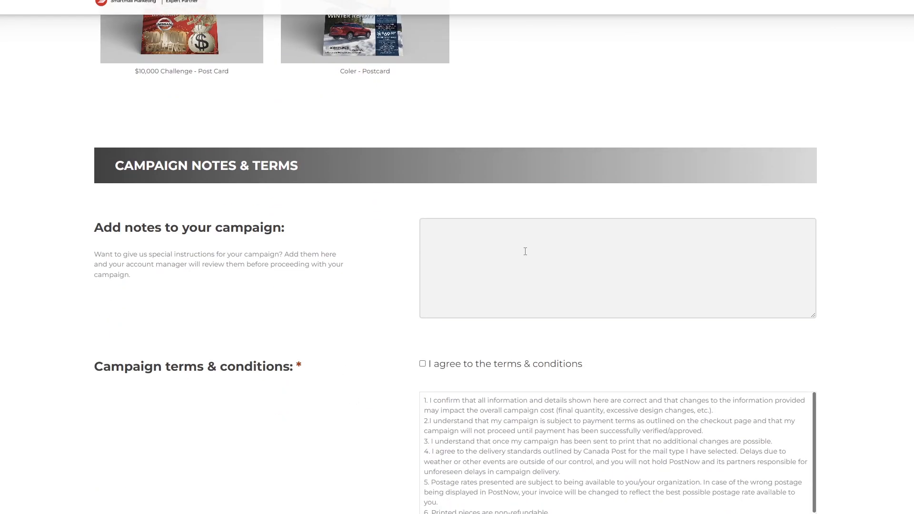
Step: Add the campaign note 'Final notes', agree to the terms & conditions, and generate the campaign
click(520, 243)
text(Final notes)
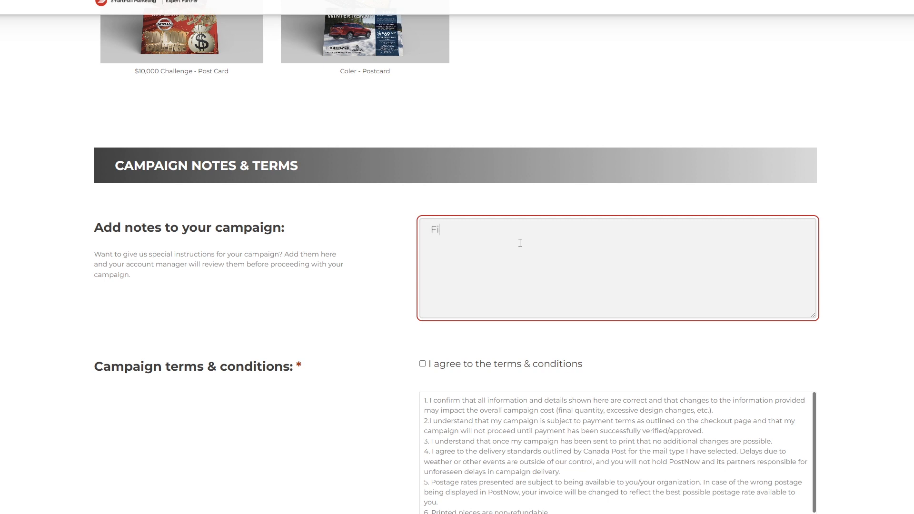
click(422, 364)
scroll(422, 400, down, 6)
click(400, 266)
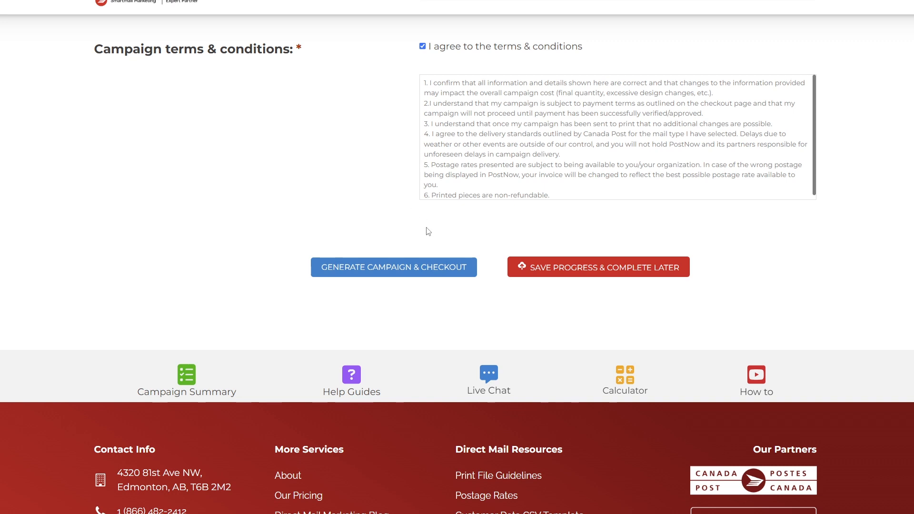
scroll(428, 231, up, 20)
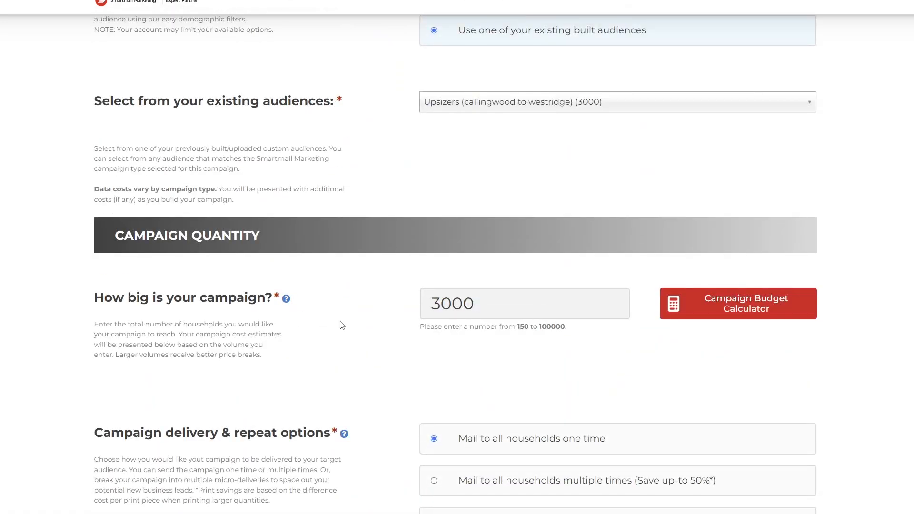